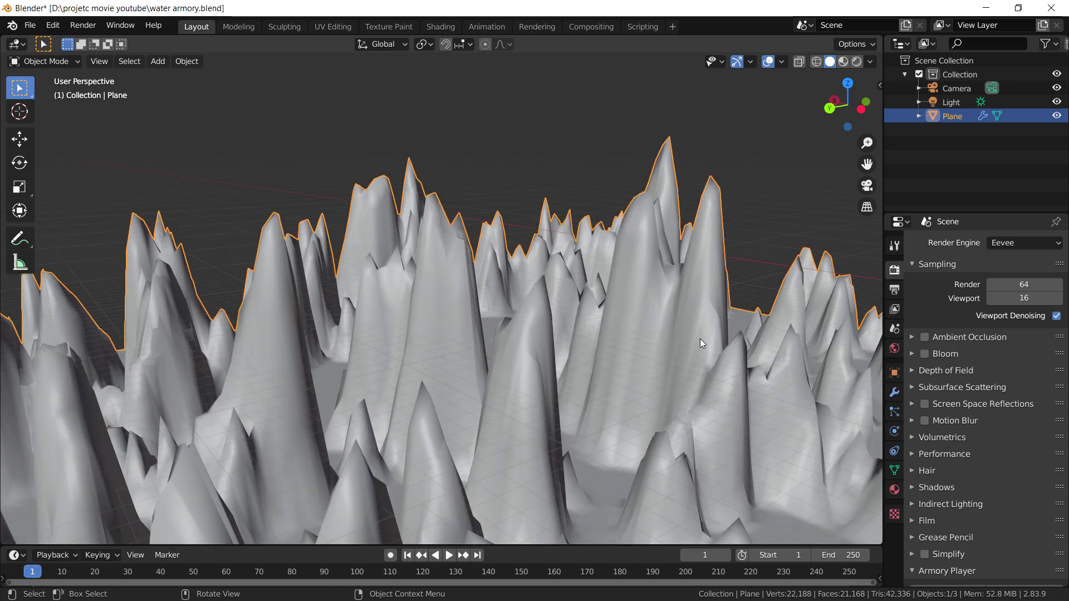
# Step: Play the water scene from the current viewpoint in the Armory player, look around the rocks and water, and close the player
pyautogui.moveTo(700, 339); pyautogui.dragTo(864, 460, button='middle')
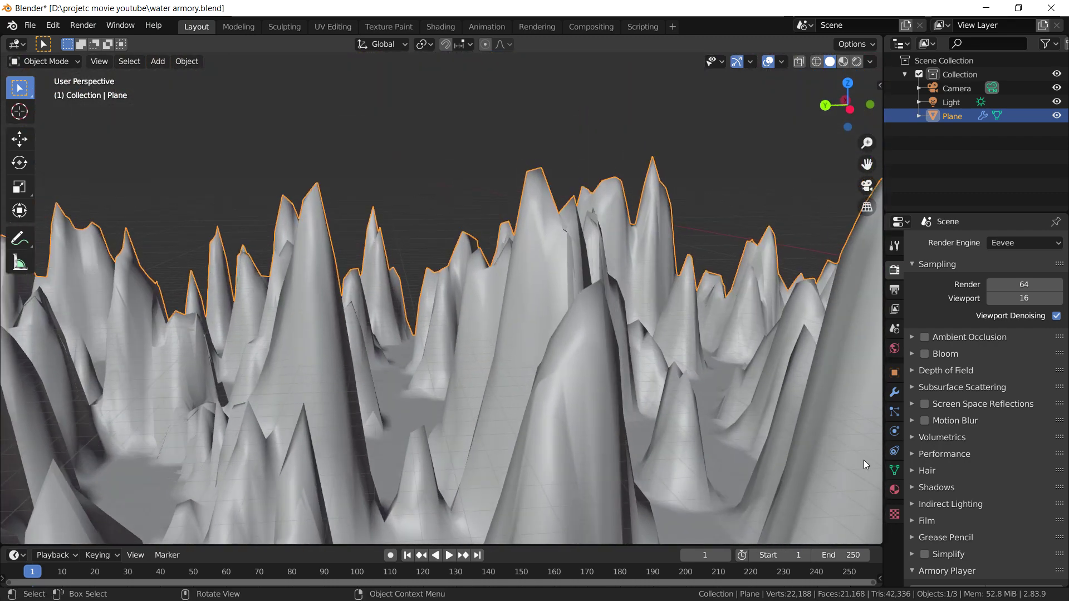
pyautogui.scroll(-4, 929, 476)
pyautogui.click(940, 503)
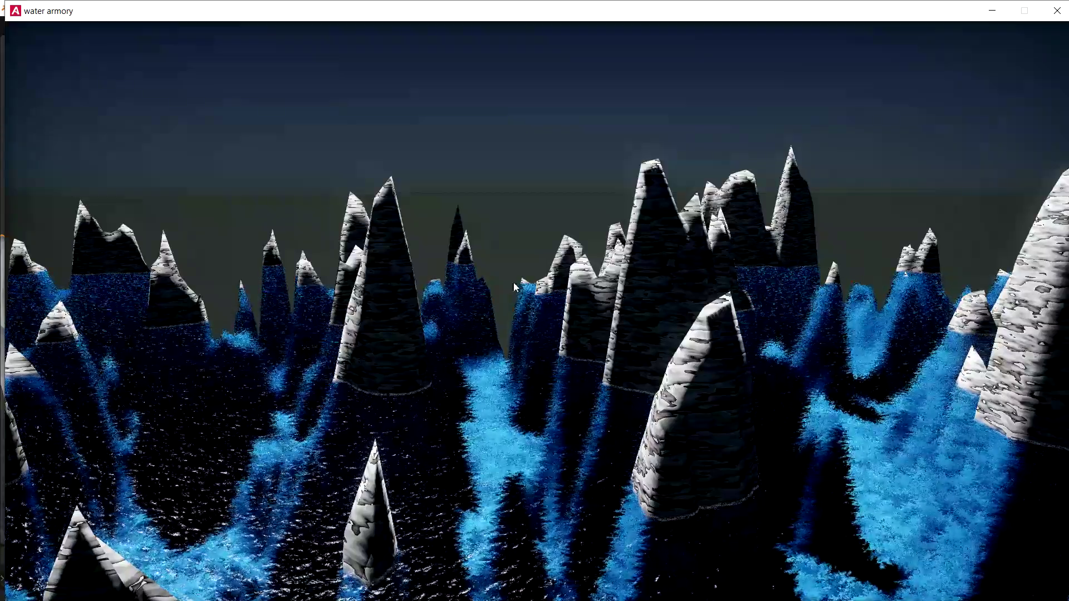
pyautogui.moveTo(514, 283); pyautogui.dragTo(672, 304)
pyautogui.press('w')
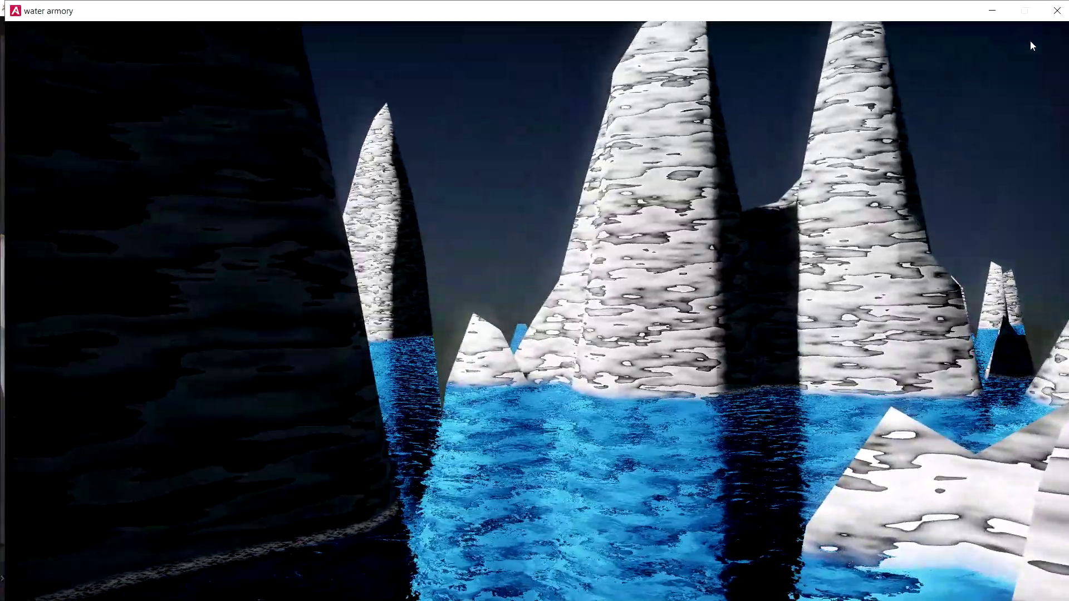
pyautogui.click(1057, 10)
# Step: Examine the terrain plane's extent and its height relative to the ground axis, from the front and in perspective
pyautogui.scroll(-8, 563, 342)
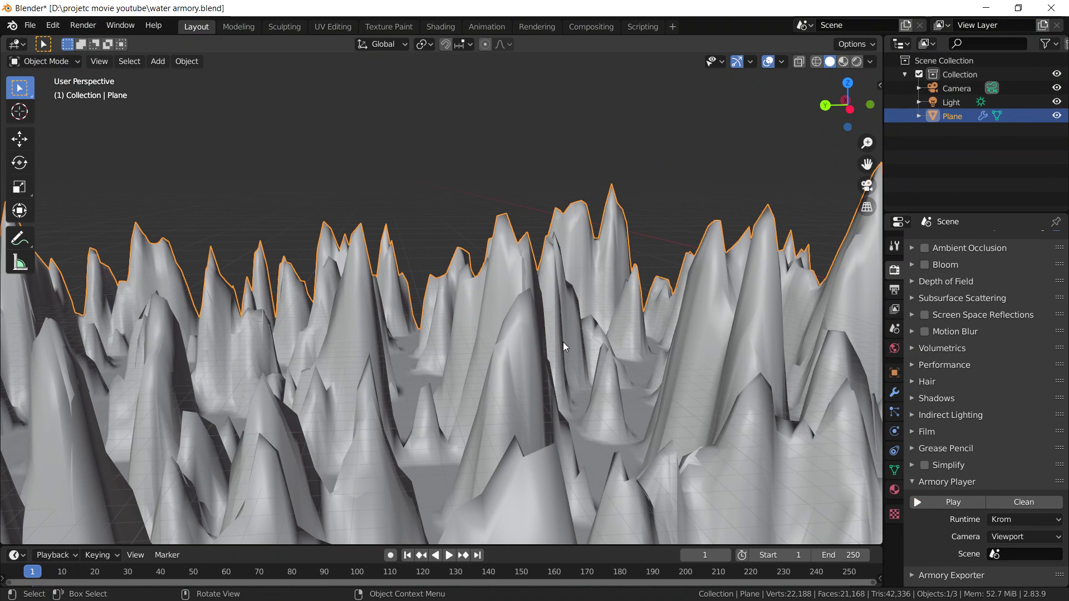
pyautogui.moveTo(577, 249); pyautogui.dragTo(495, 288, button='middle')
pyautogui.press('KP_1')
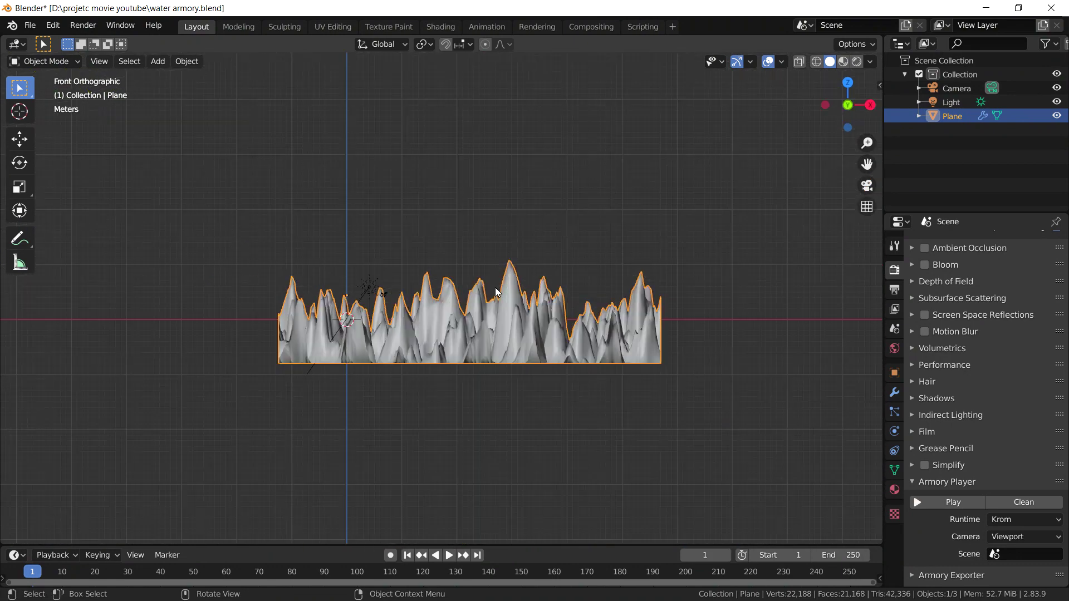
pyautogui.scroll(4, 486, 341)
pyautogui.scroll(-2, 246, 366)
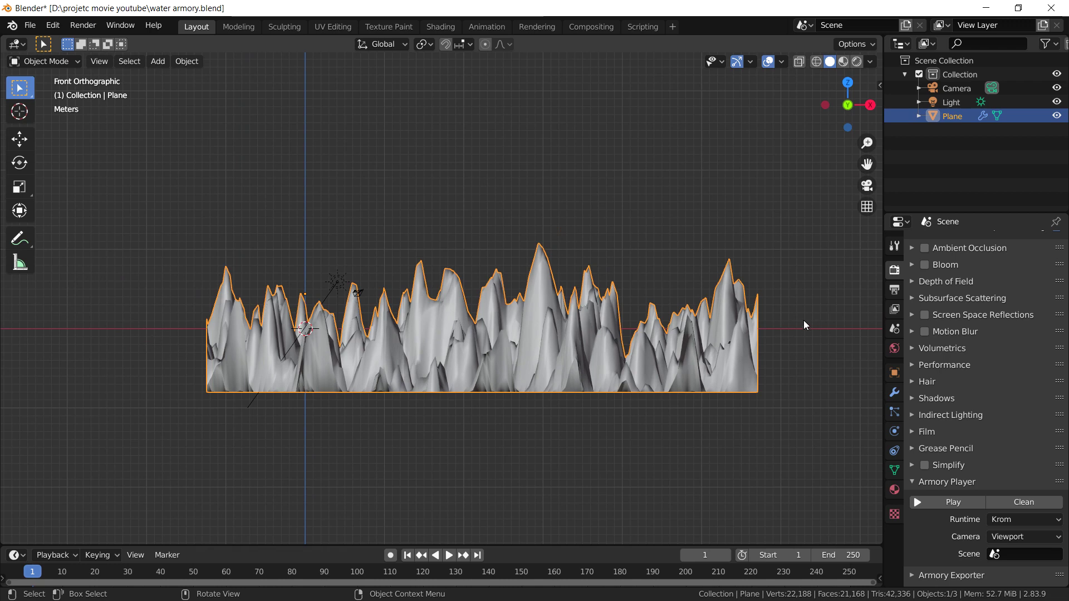
pyautogui.keyDown('shift'); pyautogui.moveTo(764, 328); pyautogui.dragTo(377, 304, button='middle'); pyautogui.keyUp('shift')
pyautogui.scroll(5, 428, 340)
pyautogui.scroll(5, 345, 340)
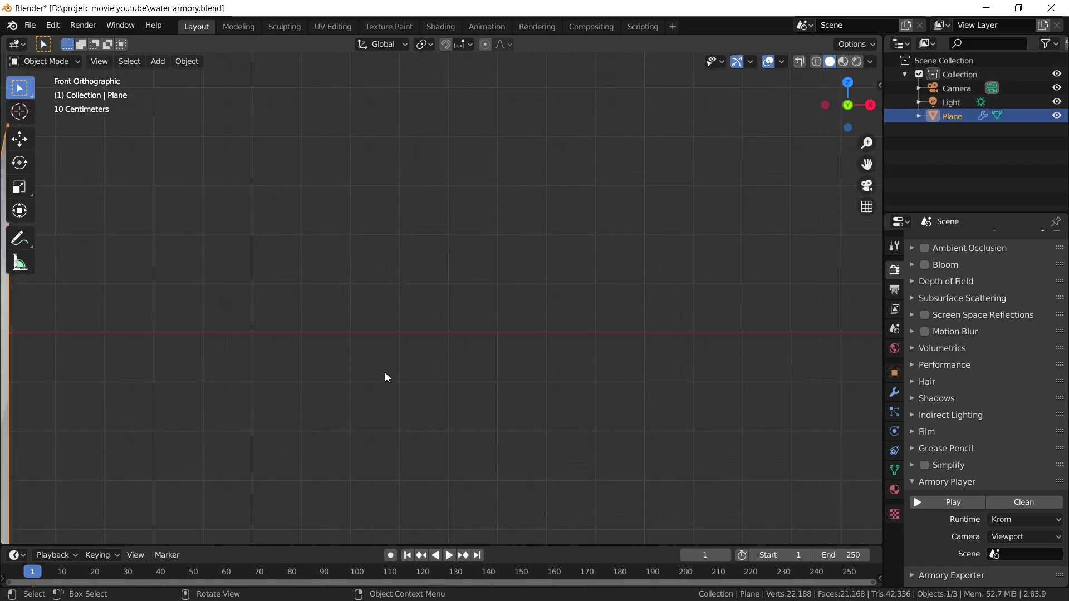
pyautogui.scroll(-4, 440, 393)
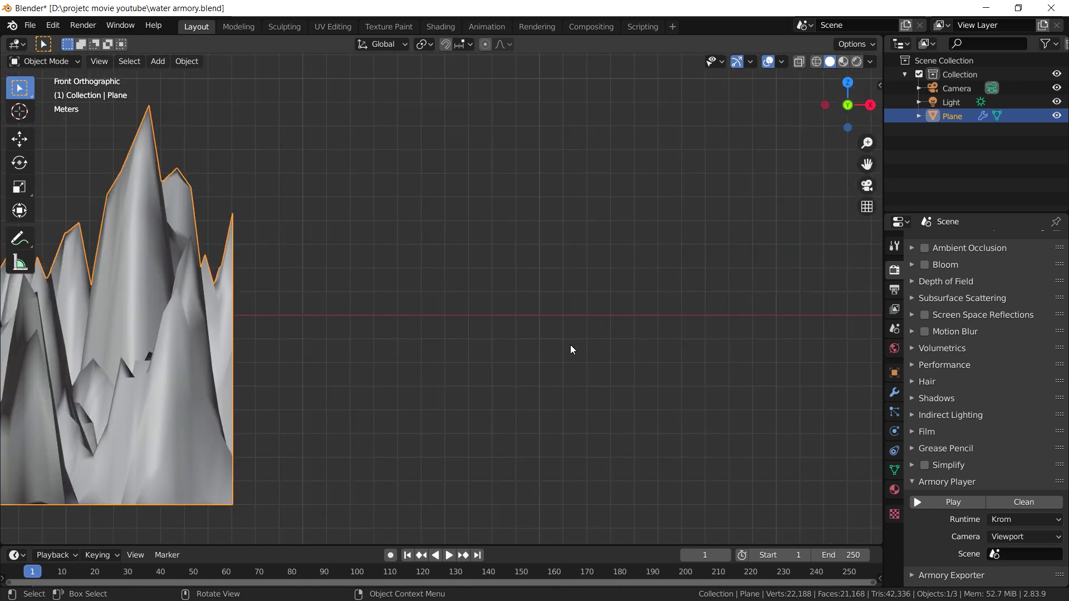
pyautogui.scroll(-4, 571, 350)
pyautogui.keyDown('shift'); pyautogui.moveTo(501, 334); pyautogui.dragTo(697, 380, button='middle'); pyautogui.keyUp('shift')
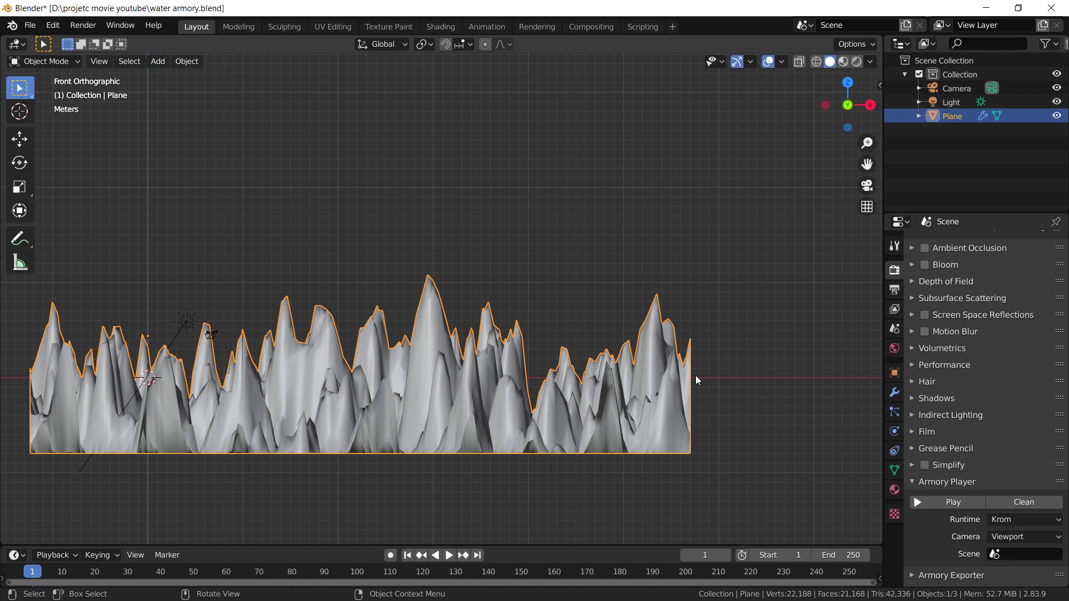
pyautogui.keyDown('shift'); pyautogui.moveTo(110, 370); pyautogui.dragTo(445, 404, button='middle'); pyautogui.keyUp('shift')
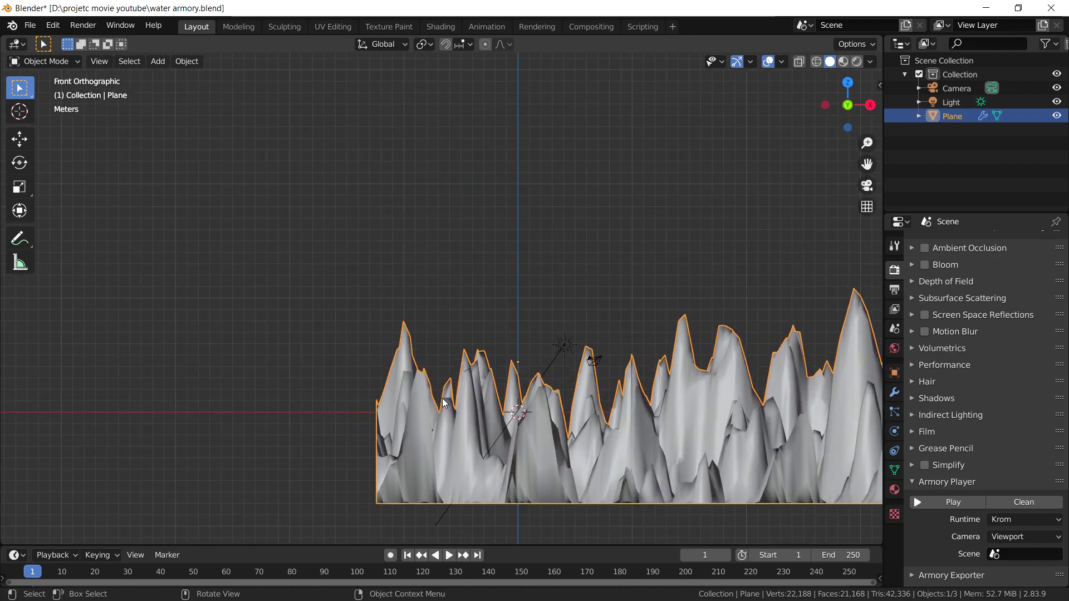
pyautogui.moveTo(521, 364); pyautogui.dragTo(620, 374, button='middle')
pyautogui.scroll(-3, 377, 332)
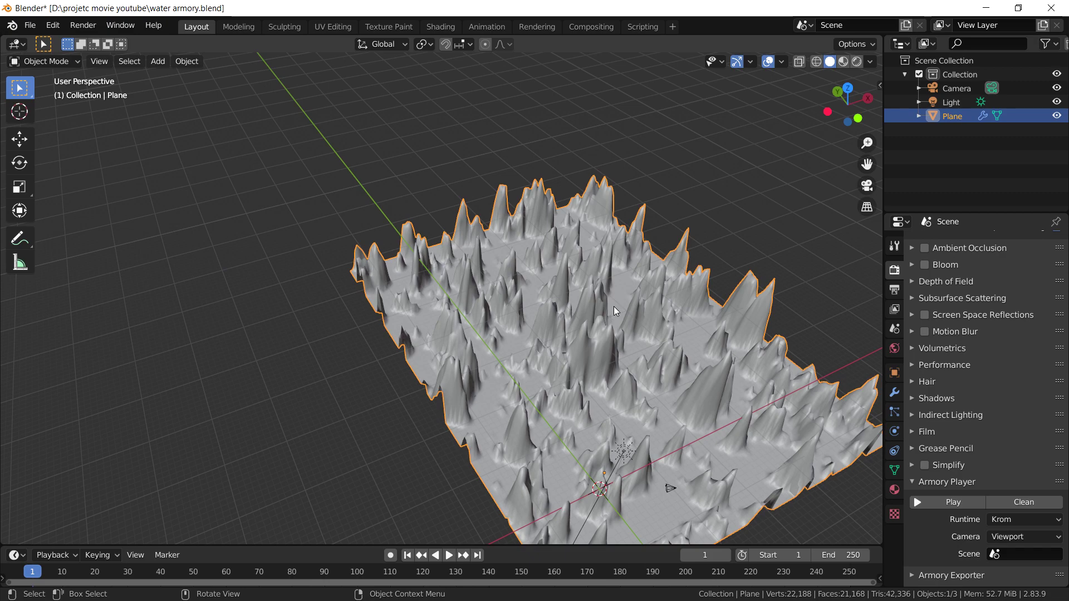
pyautogui.scroll(-2, 613, 306)
pyautogui.keyDown('shift'); pyautogui.moveTo(627, 367); pyautogui.dragTo(575, 262, button='middle'); pyautogui.keyUp('shift')
pyautogui.scroll(-8, 567, 159)
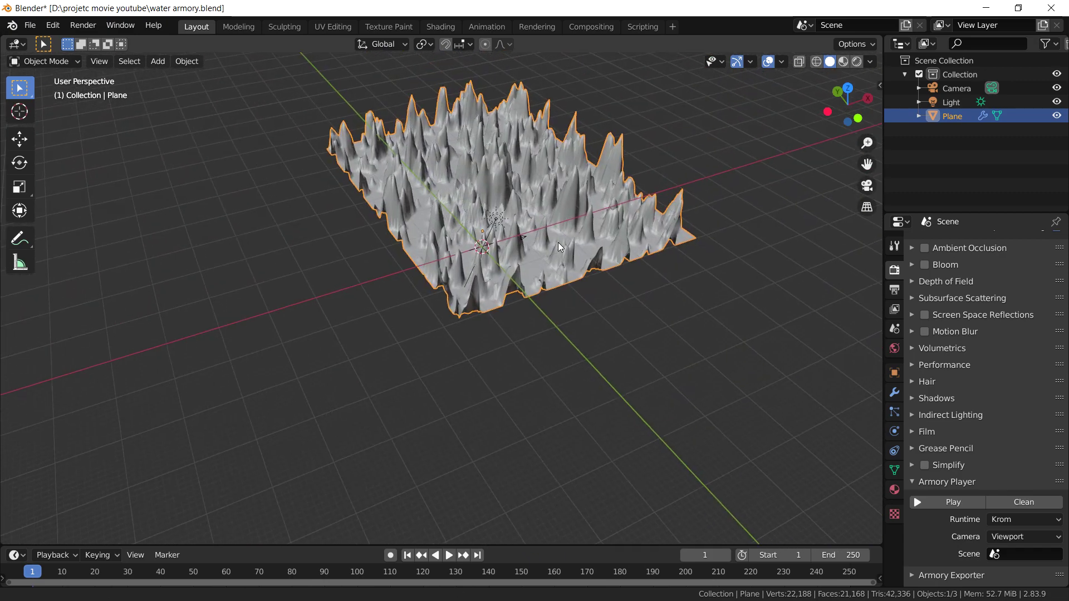
pyautogui.scroll(4, 452, 488)
pyautogui.moveTo(513, 438); pyautogui.dragTo(386, 366, button='middle')
# Step: Move the terrain plane up about 2.05 m along the global Z axis
pyautogui.press('KP_1')
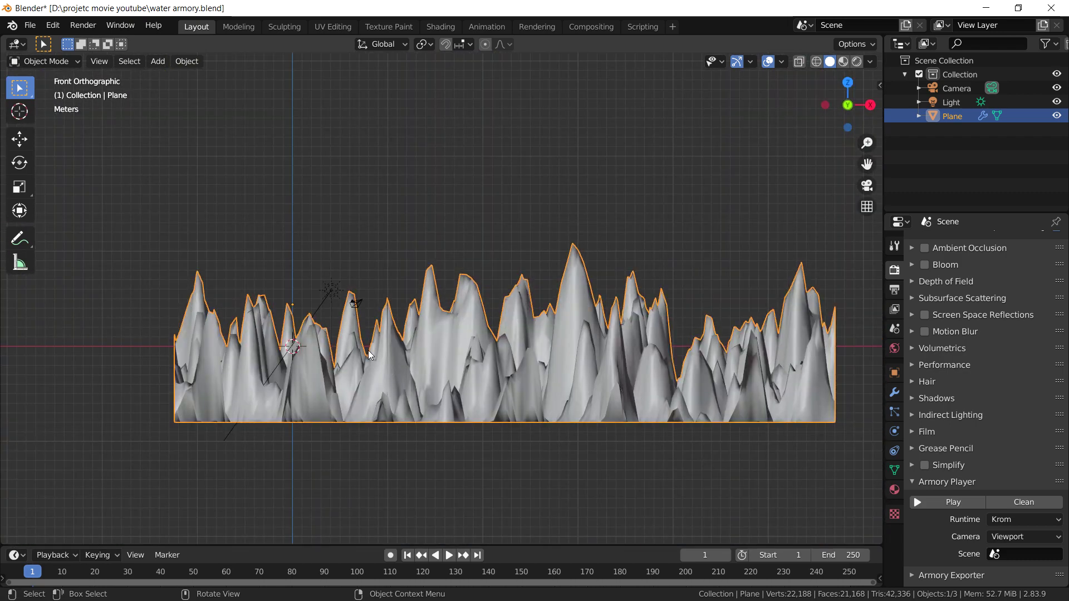
pyautogui.press('g')
pyautogui.press('z')
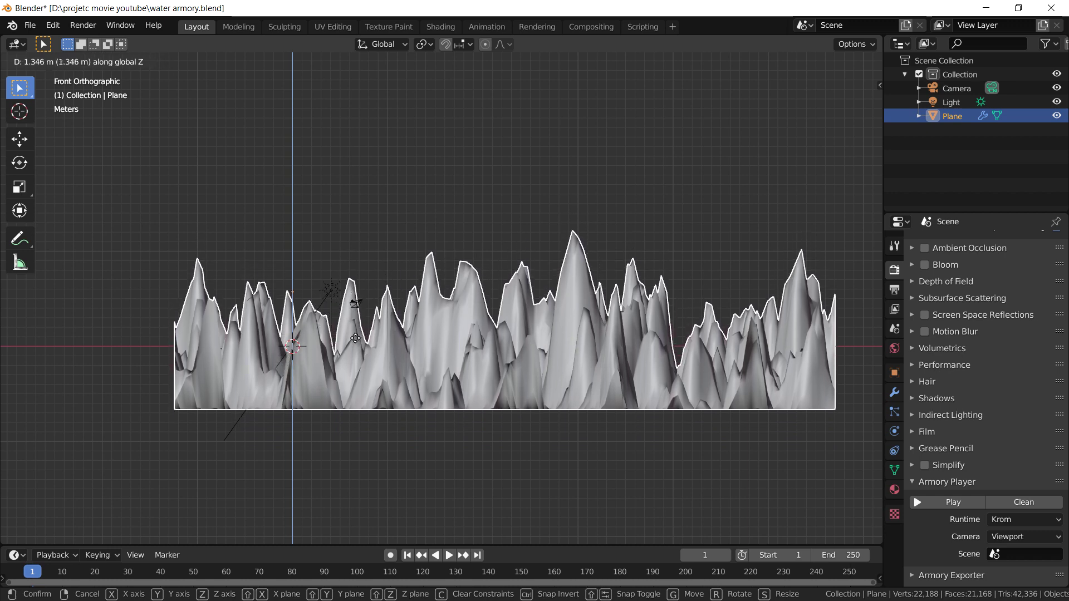
pyautogui.click(355, 338)
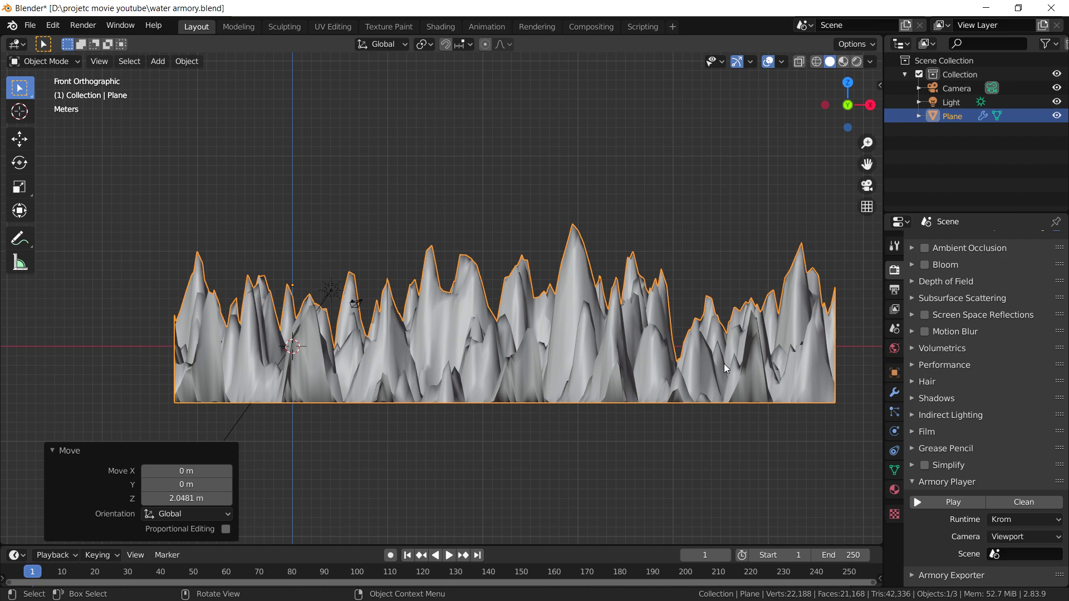
# Step: Lower the terrain plane about 0.70 m along the global Z axis
pyautogui.scroll(-1, 868, 487)
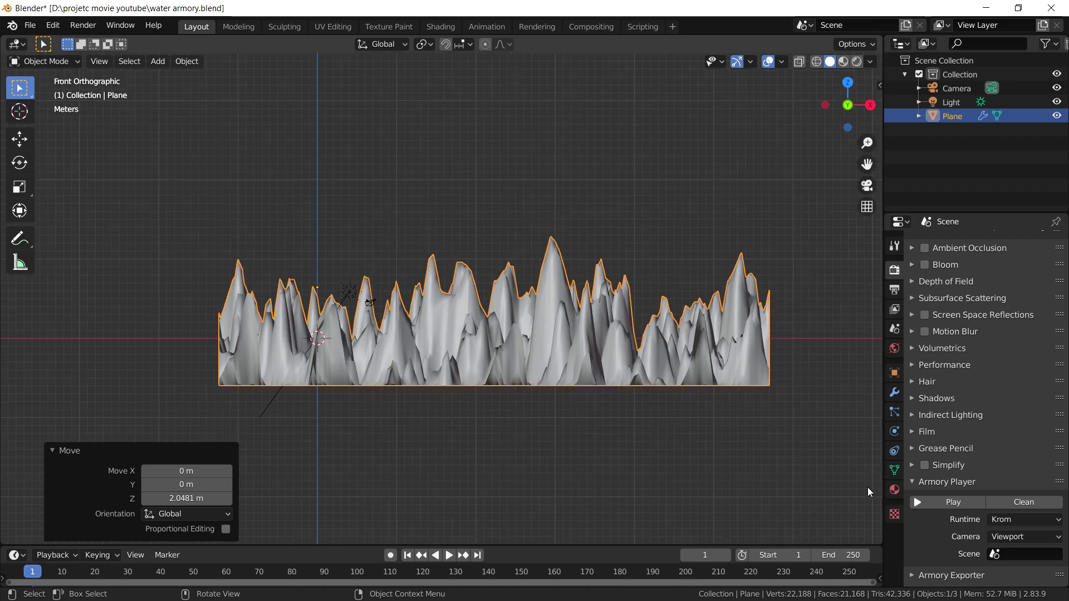
pyautogui.moveTo(730, 382); pyautogui.dragTo(639, 356, button='middle')
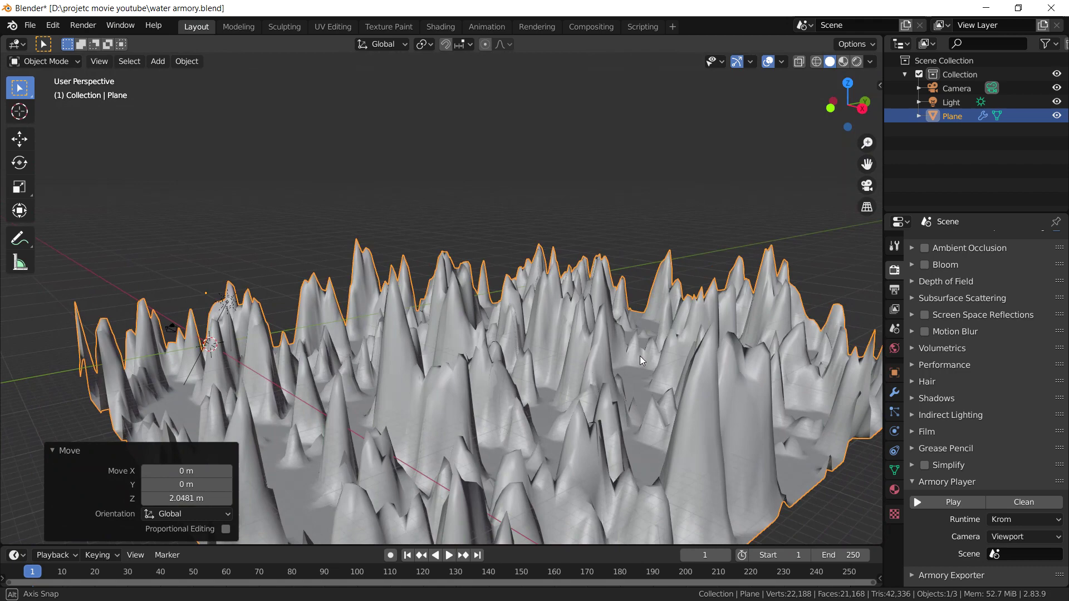
pyautogui.press('KP_1')
pyautogui.press('g')
pyautogui.press('z')
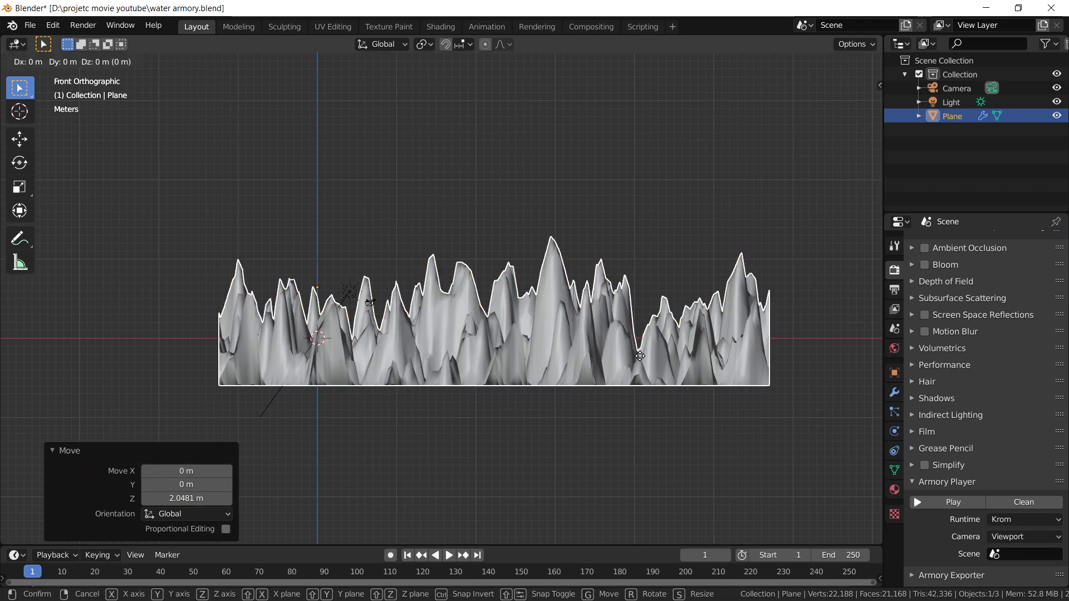
pyautogui.click(642, 366)
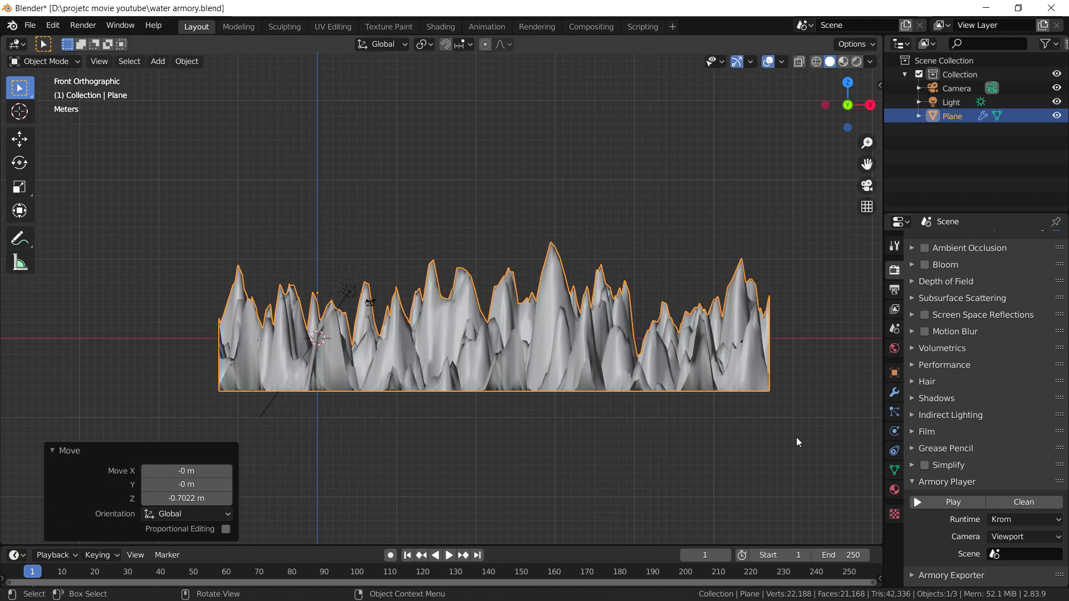
# Step: Add an export preset in the Armory Exporter settings and set its target to Windows (Krom)
pyautogui.moveTo(688, 330); pyautogui.dragTo(397, 467, button='middle')
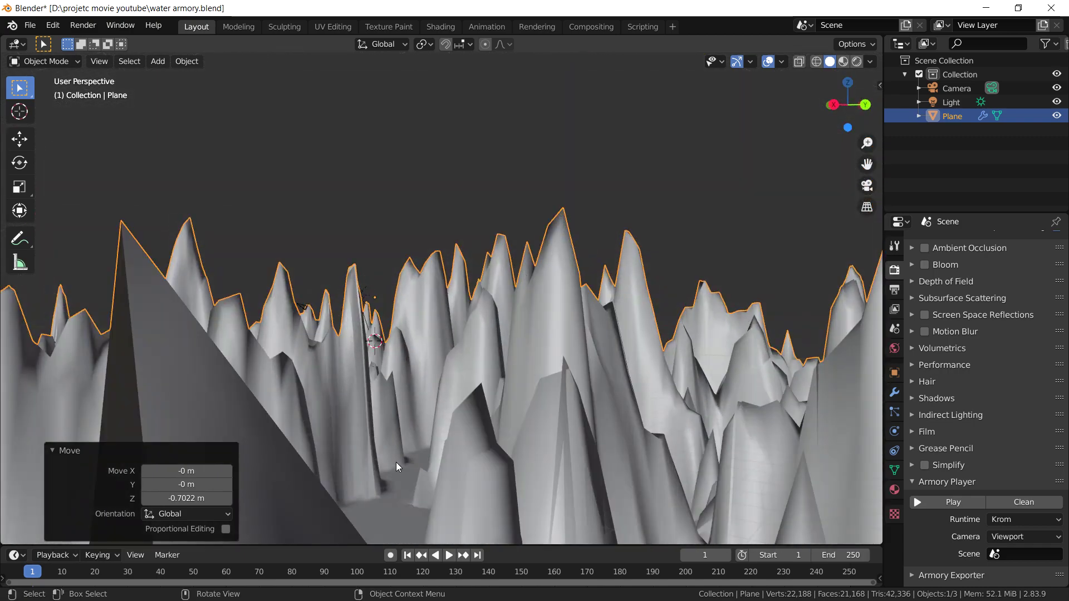
pyautogui.moveTo(462, 321); pyautogui.dragTo(513, 273, button='middle')
pyautogui.moveTo(412, 483); pyautogui.dragTo(450, 418, button='middle')
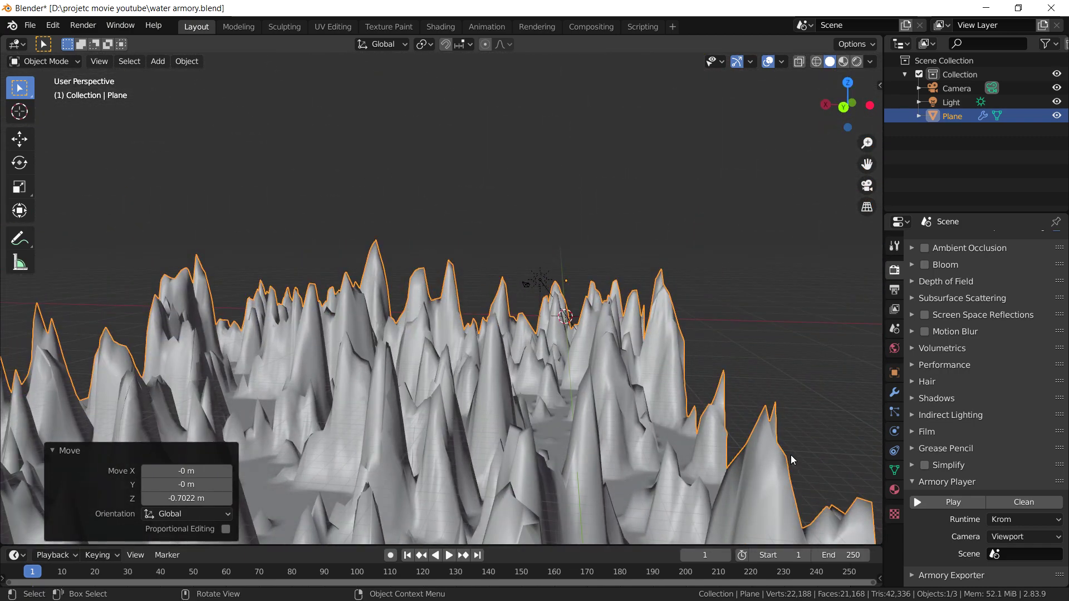
pyautogui.scroll(-3, 1009, 391)
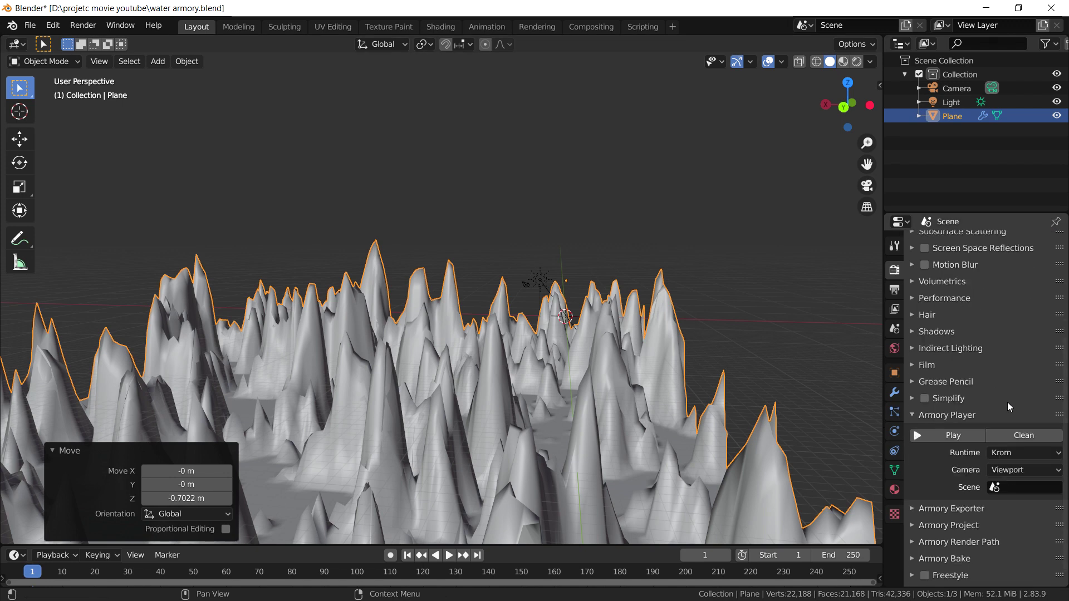
pyautogui.scroll(-1, 978, 488)
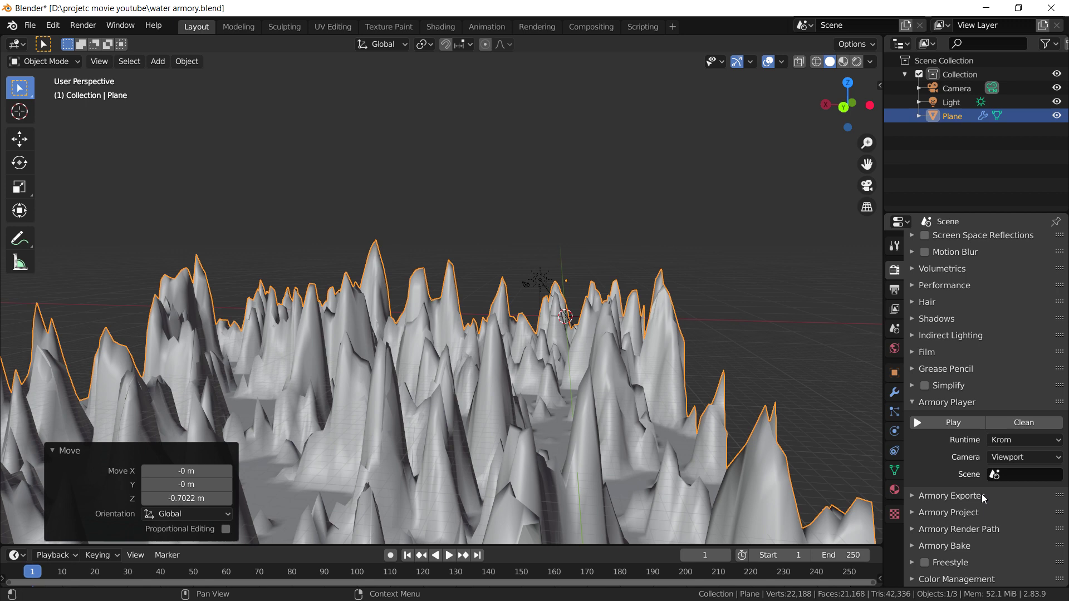
pyautogui.click(964, 495)
pyautogui.scroll(-4, 979, 487)
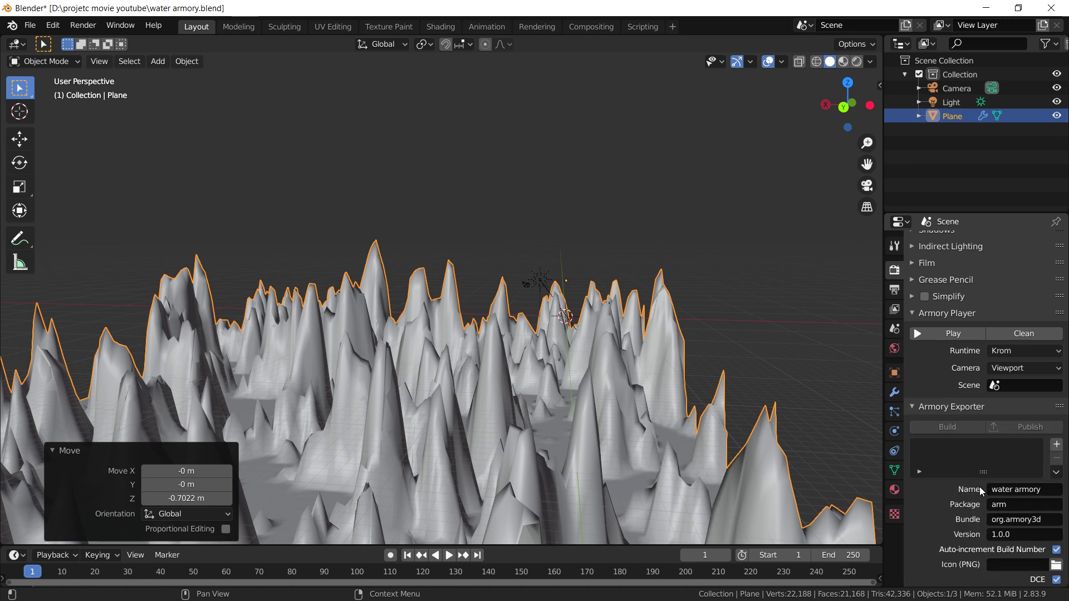
pyautogui.scroll(-7, 997, 453)
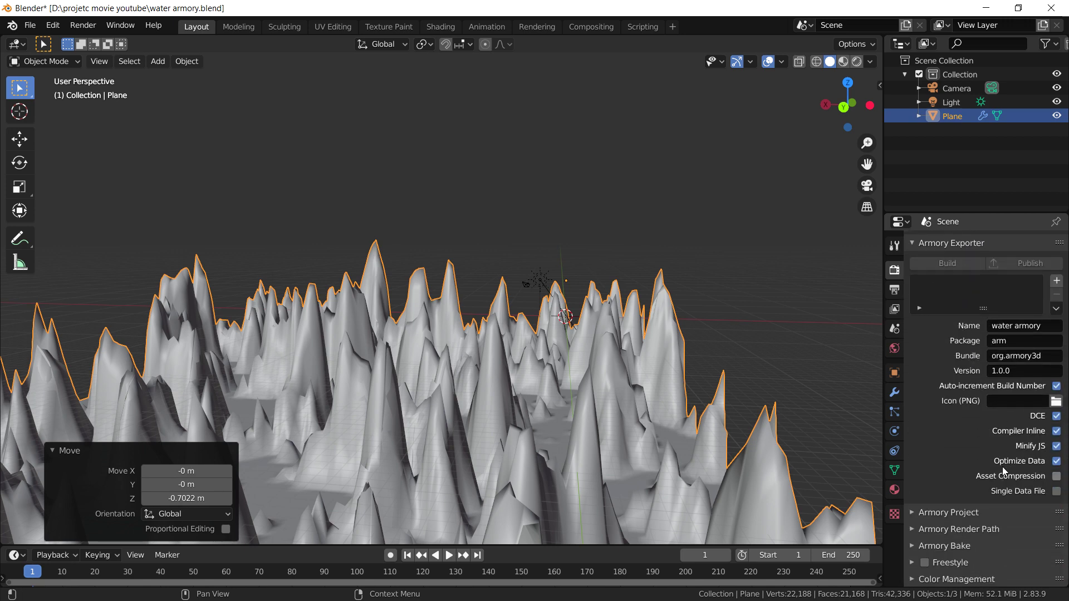
pyautogui.scroll(1, 1042, 307)
pyautogui.click(1057, 303)
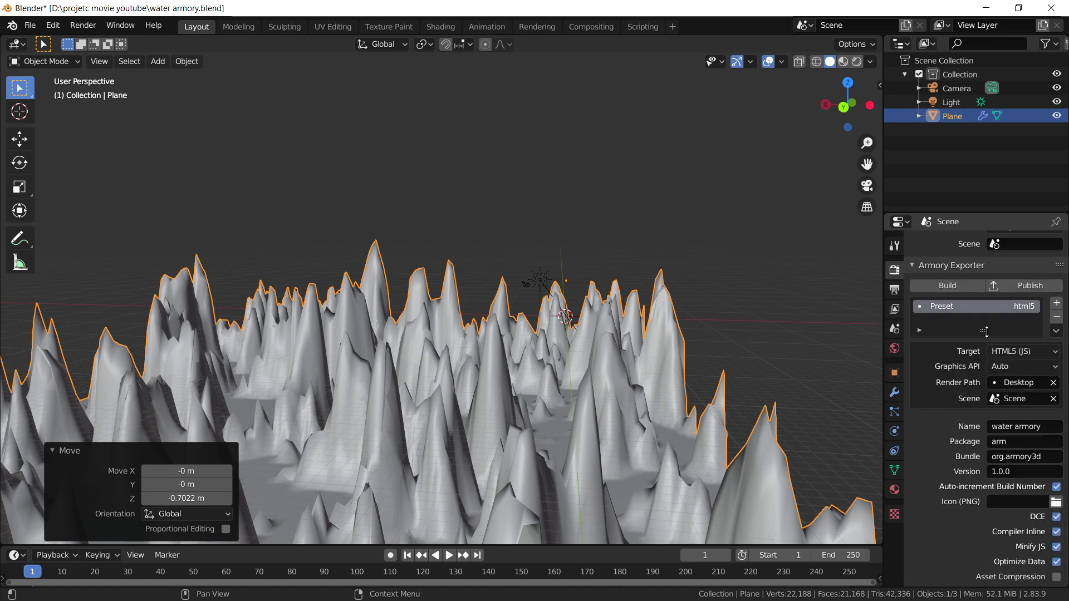
pyautogui.click(1023, 352)
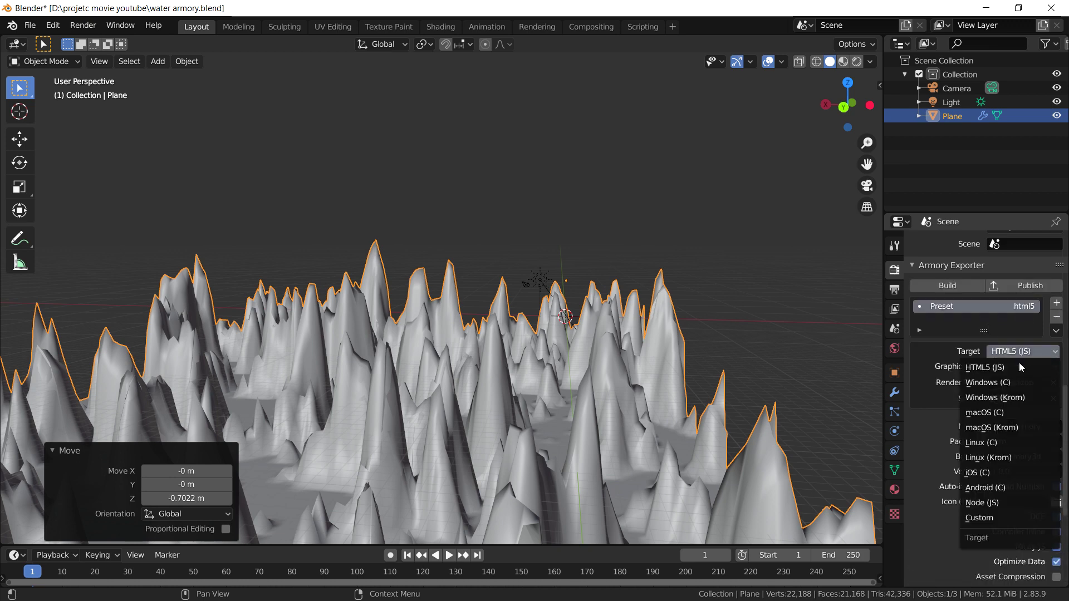
pyautogui.click(1017, 398)
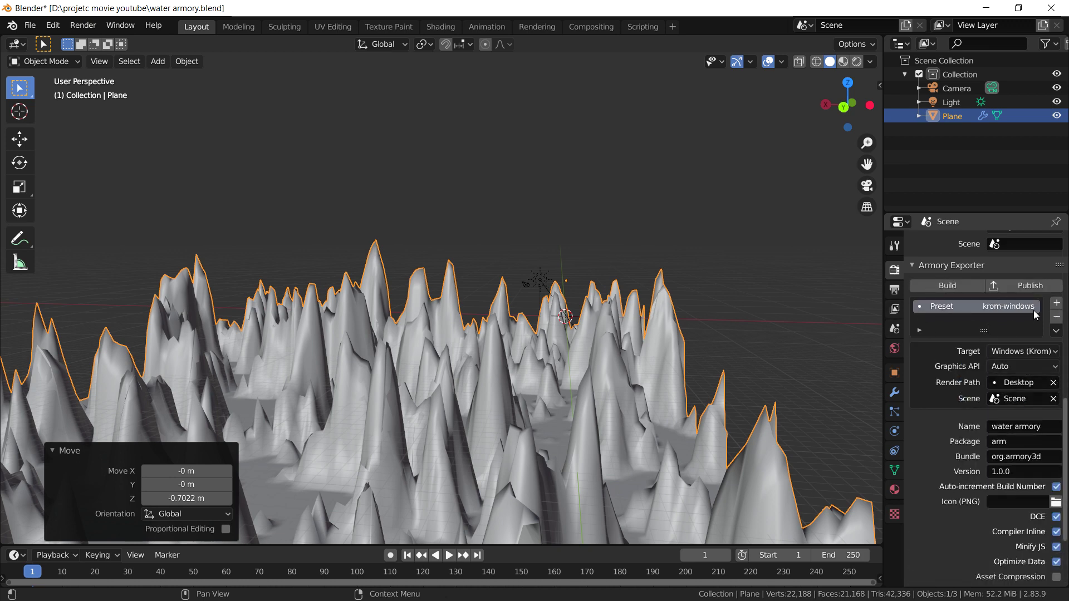
# Step: Check the Armory Project section and expand the Armory Render Path settings for the Desktop preset
pyautogui.scroll(-2, 980, 415)
pyautogui.scroll(-3, 980, 415)
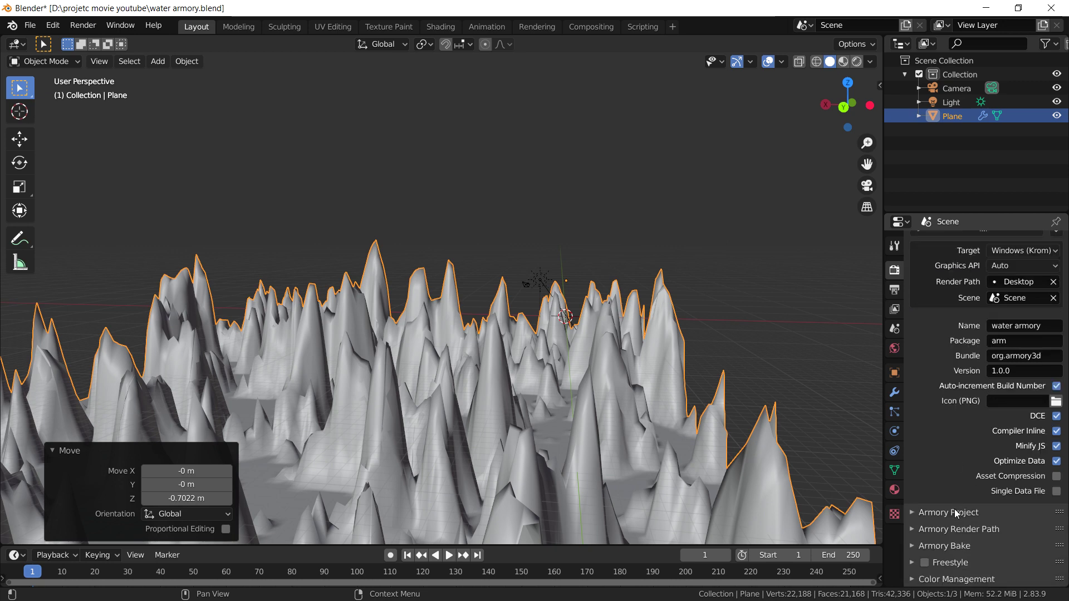
pyautogui.click(954, 509)
pyautogui.scroll(-5, 954, 509)
pyautogui.click(944, 402)
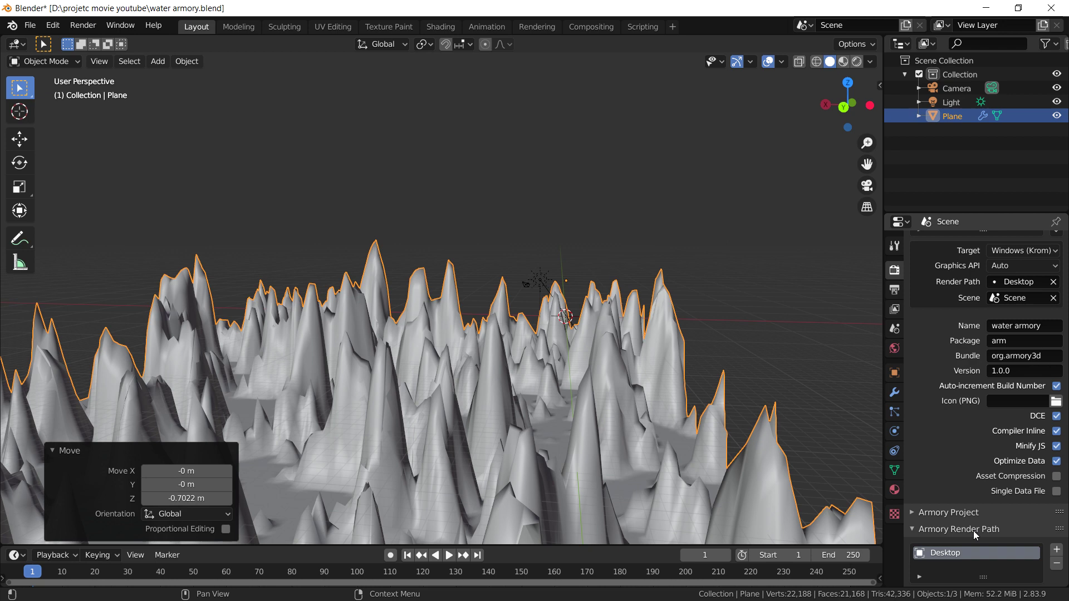
pyautogui.click(975, 531)
pyautogui.scroll(-6, 972, 521)
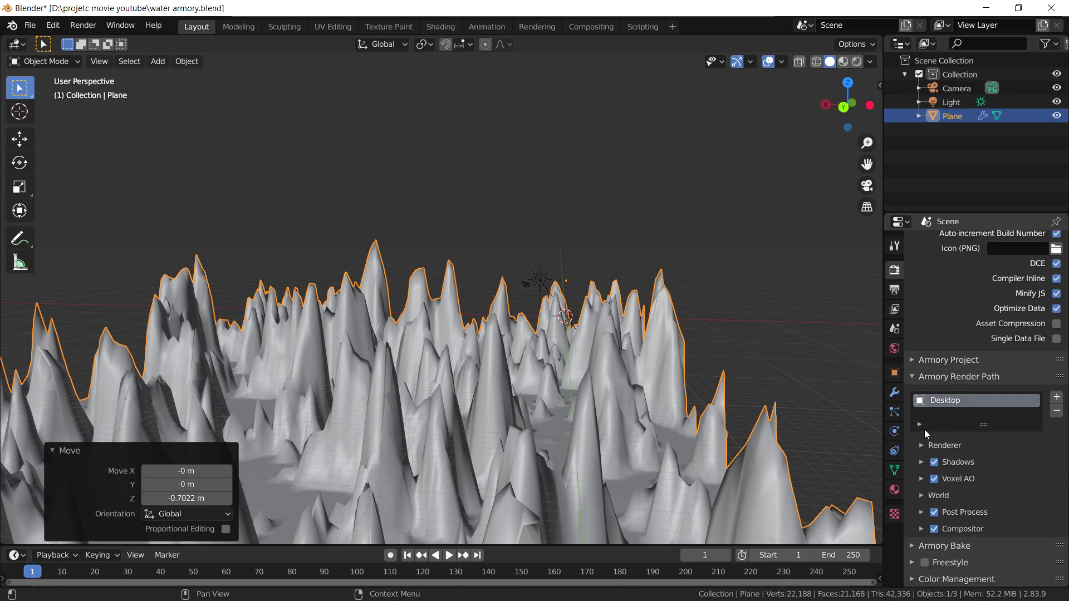
# Step: Review the Desktop render path's Renderer options and its World settings for clouds and water
pyautogui.click(921, 445)
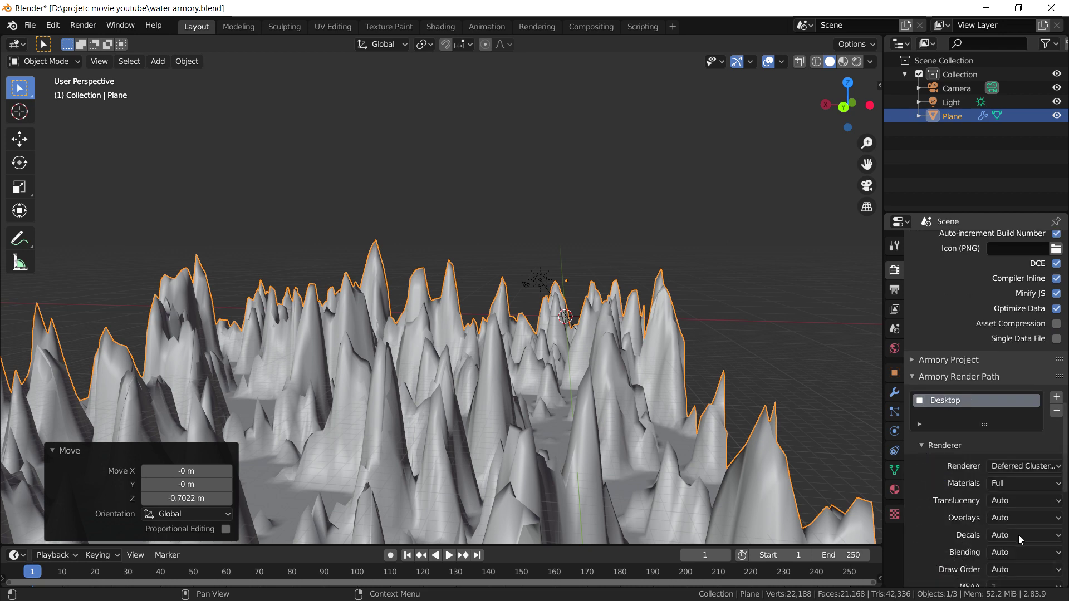
pyautogui.click(922, 446)
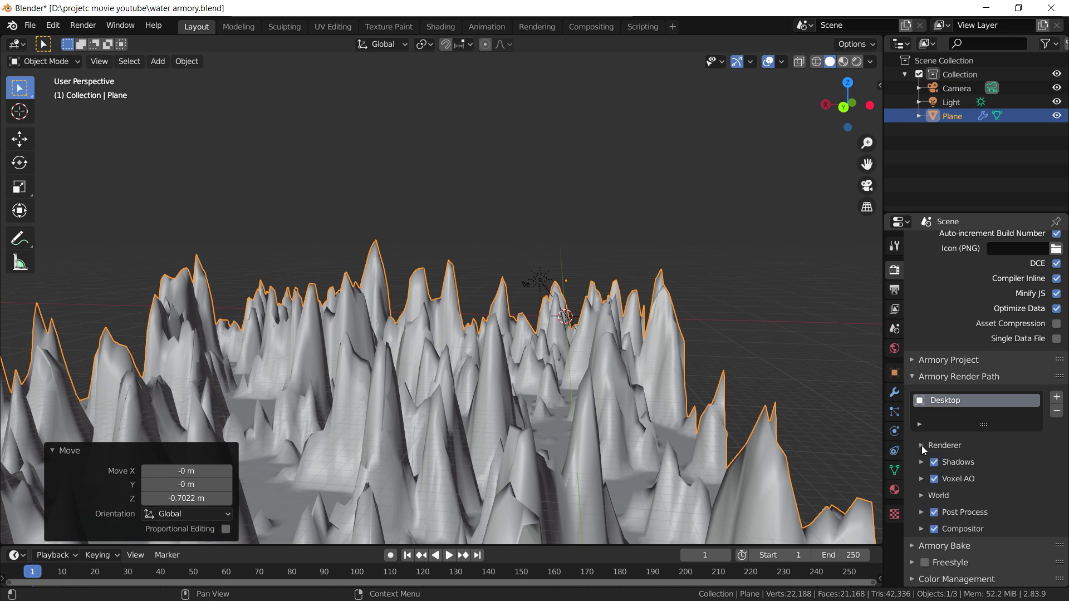
pyautogui.click(939, 495)
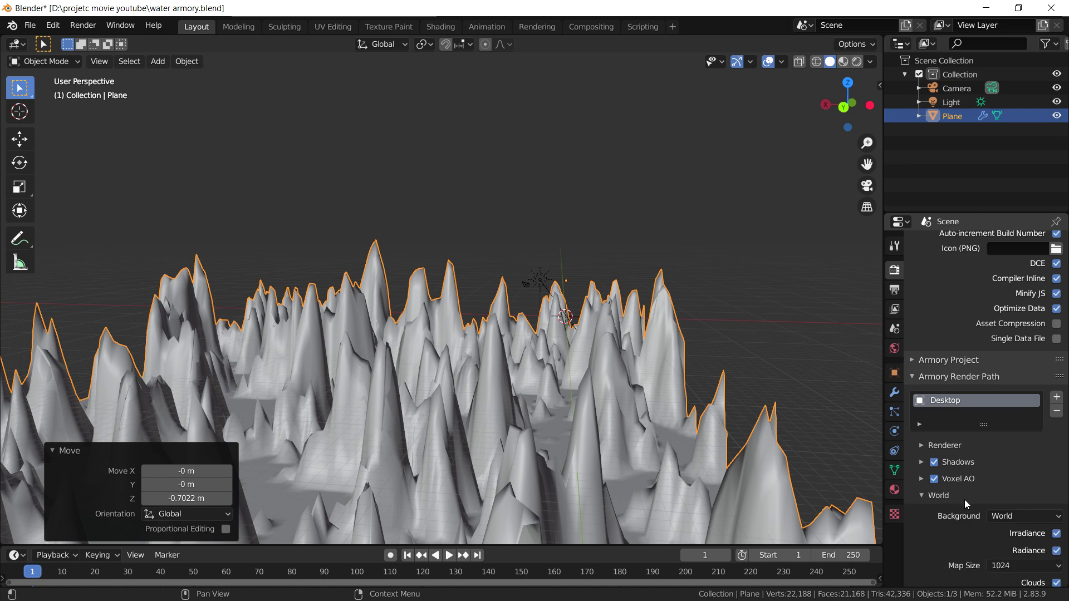
pyautogui.scroll(-7, 974, 506)
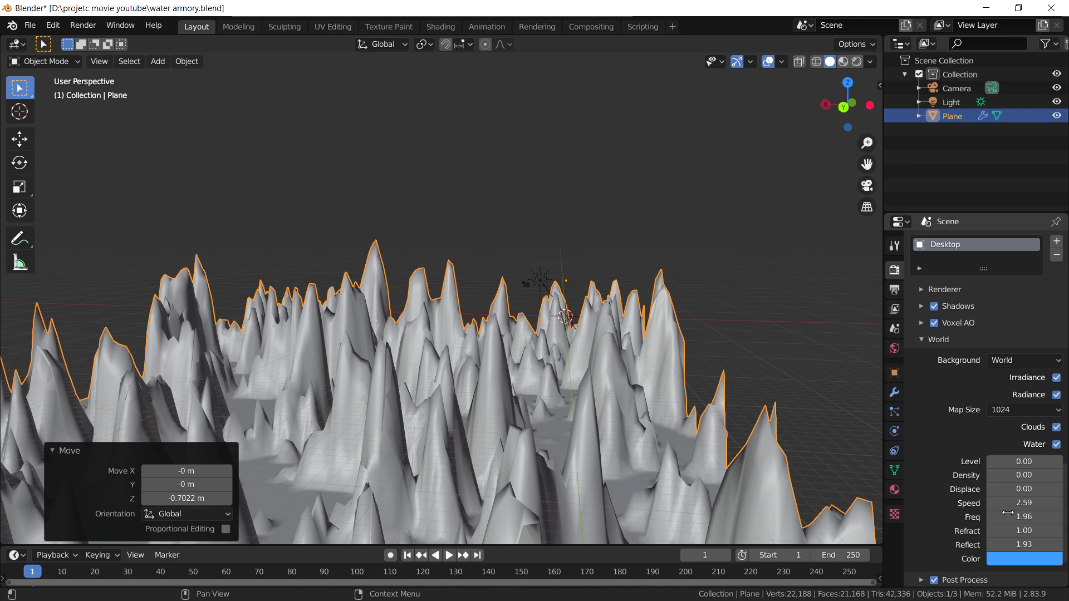
# Step: Change the water color in the Desktop render path's World settings to pure red
pyautogui.click(1010, 558)
pyautogui.click(993, 457)
pyautogui.moveTo(992, 457); pyautogui.dragTo(990, 475)
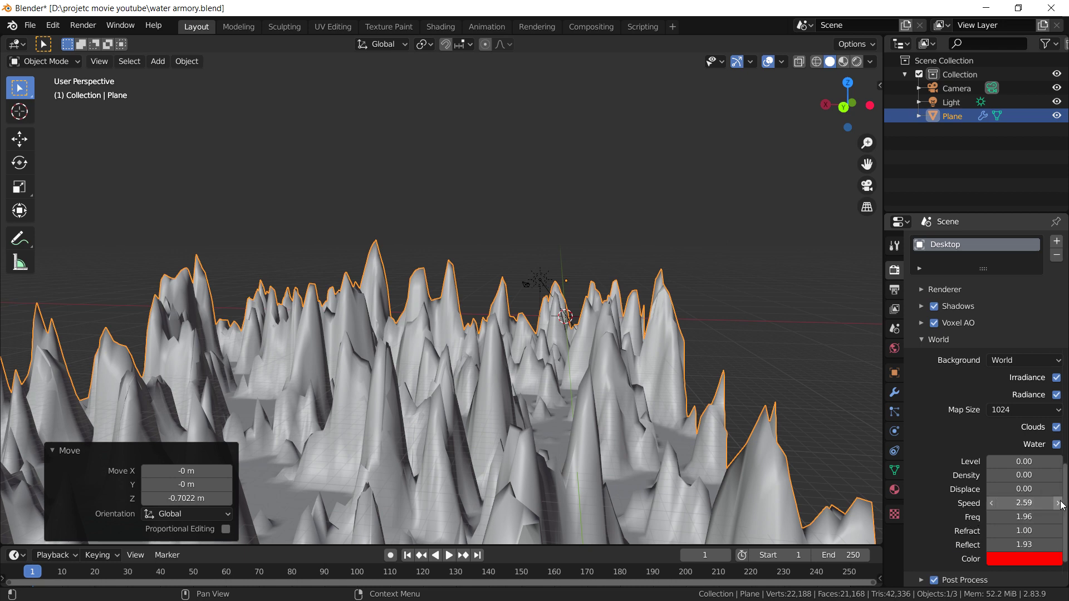
# Step: Set the water's Density to 0.12, Displace to 0.42, Refract to 1.42 and Reflect to 3.19
pyautogui.moveTo(996, 487); pyautogui.dragTo(1003, 487)
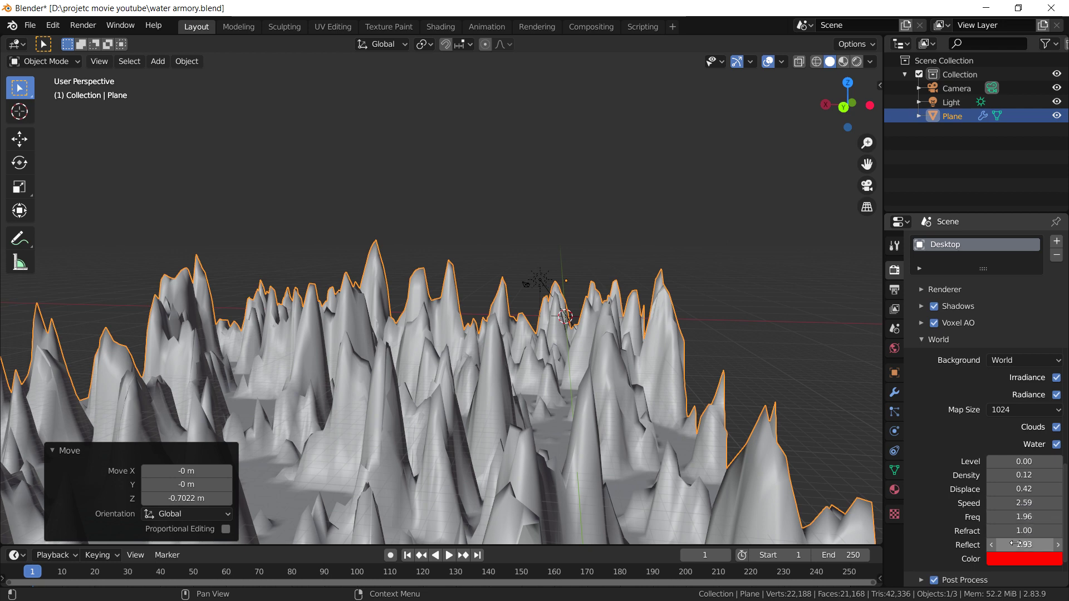
pyautogui.moveTo(1016, 544)
pyautogui.mouseDown()
pyautogui.moveTo(1061, 544)
pyautogui.moveTo(1029, 530)
pyautogui.mouseUp()
pyautogui.scroll(-1, 1014, 530)
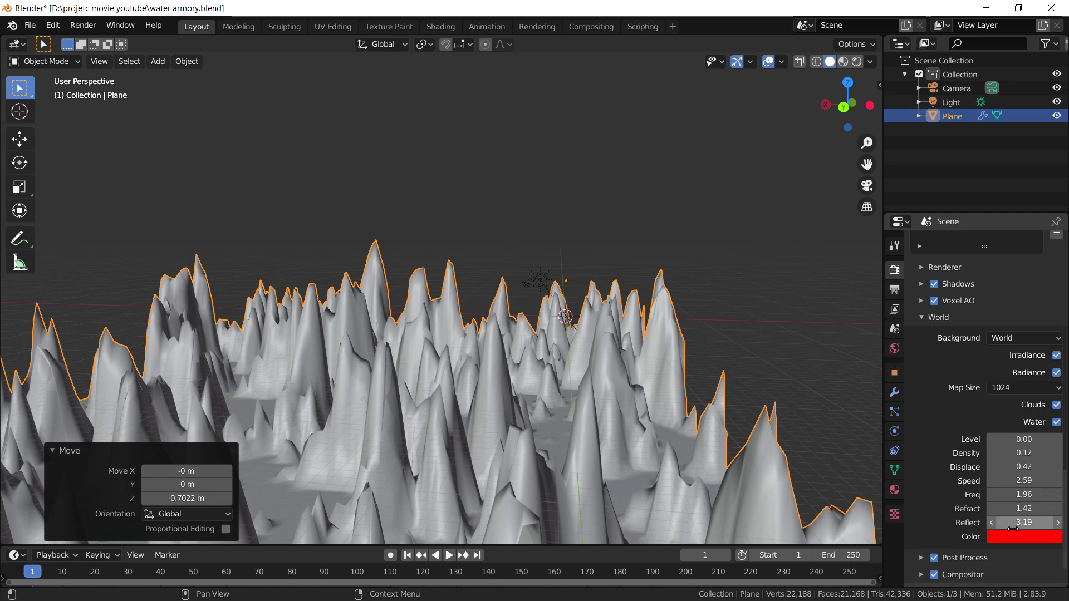
# Step: Disable the Water option in the World settings and enable it again
pyautogui.scroll(3, 1013, 529)
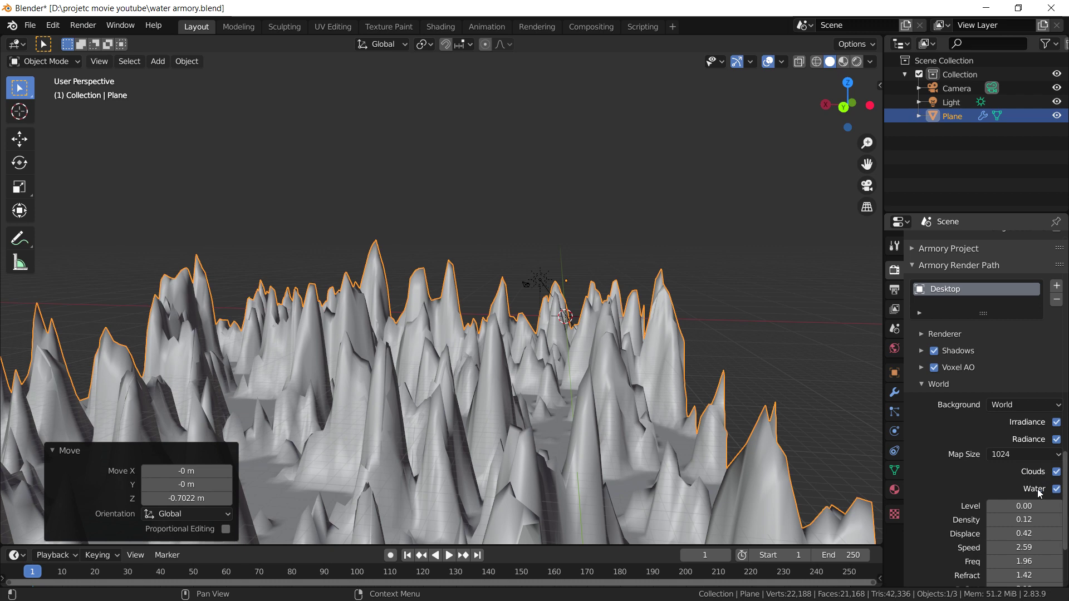
pyautogui.click(1056, 490)
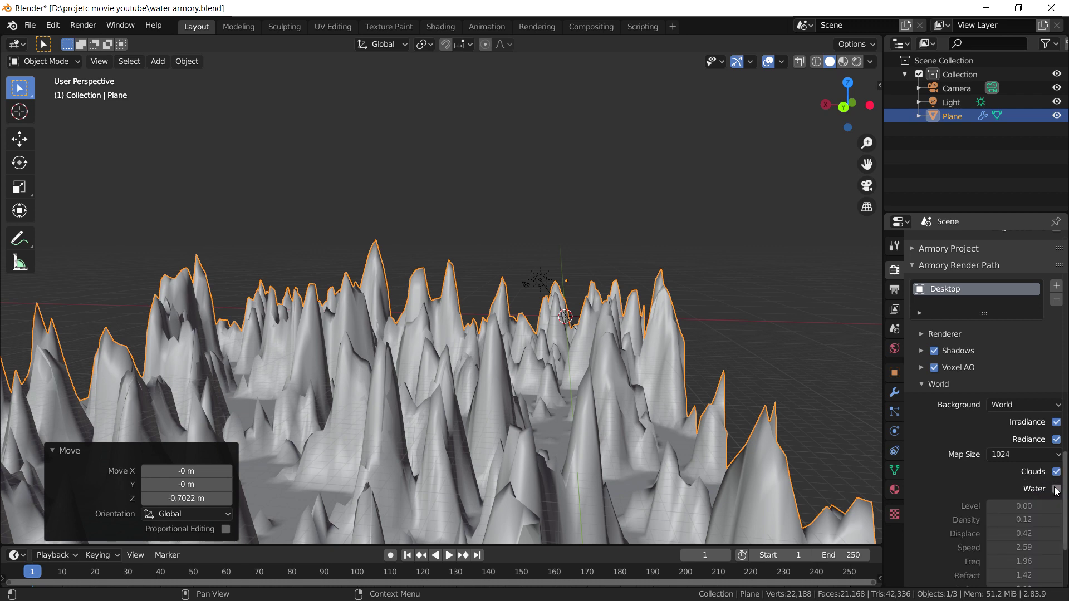
pyautogui.click(1056, 489)
pyautogui.scroll(-6, 1041, 483)
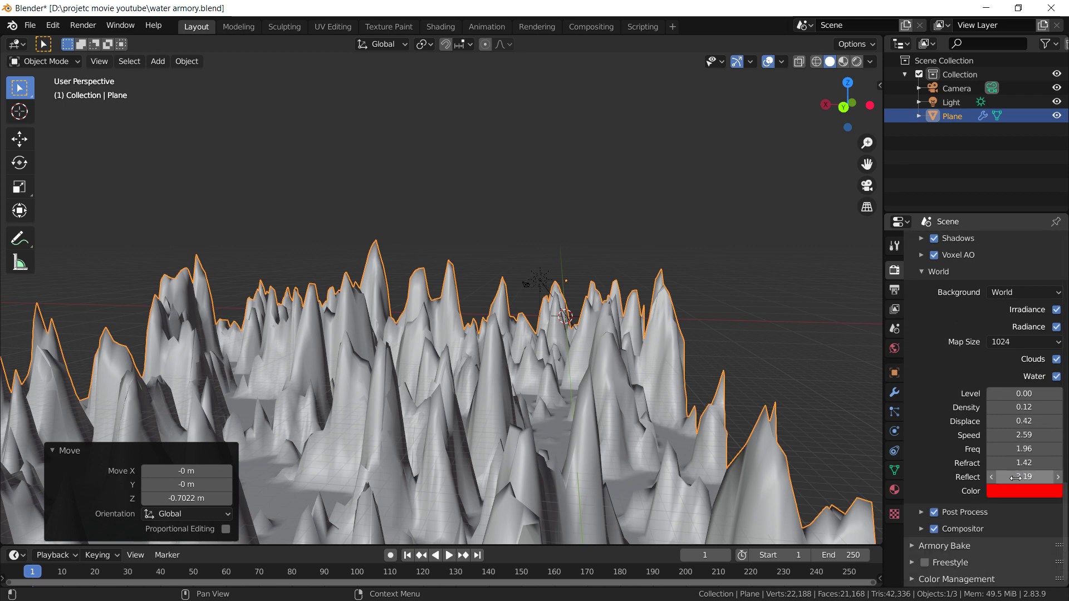
# Step: Run the scene in the Armory Player to preview the water
pyautogui.scroll(14, 1003, 480)
pyautogui.scroll(12, 1001, 483)
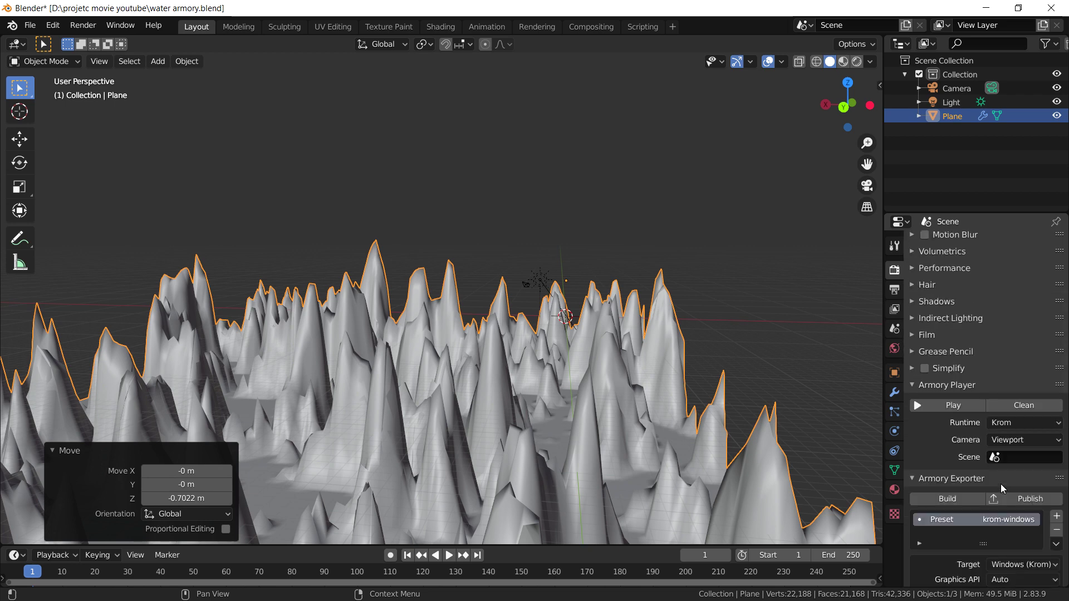
pyautogui.click(947, 405)
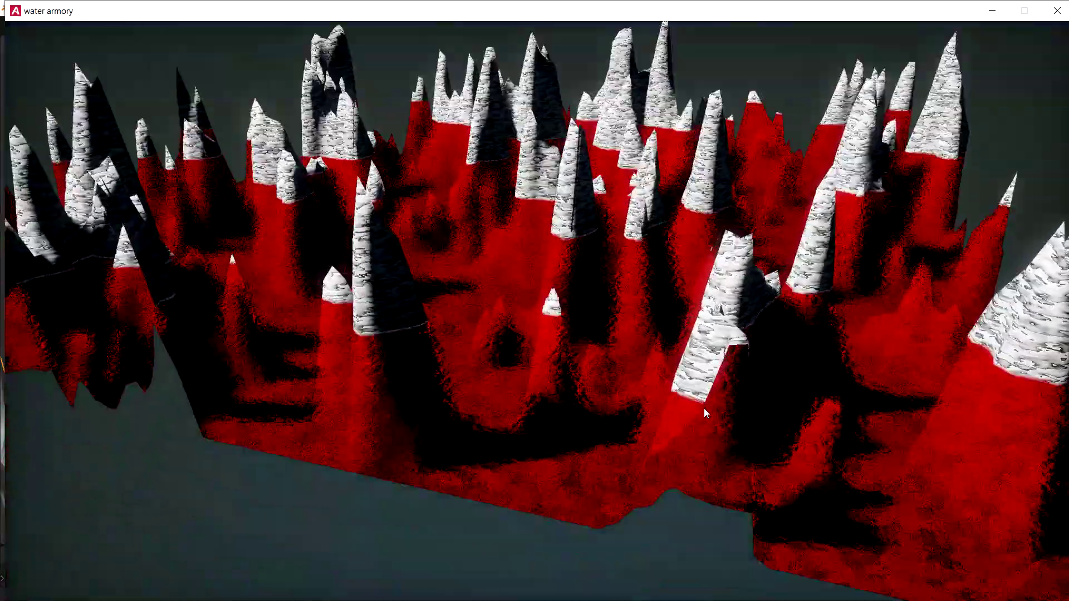
# Step: Fly around the terrain in the running preview to examine the water's color, waves and shoreline around the peaks, and close the preview
pyautogui.moveTo(704, 409); pyautogui.dragTo(799, 352)
pyautogui.press('w')
pyautogui.press('w')
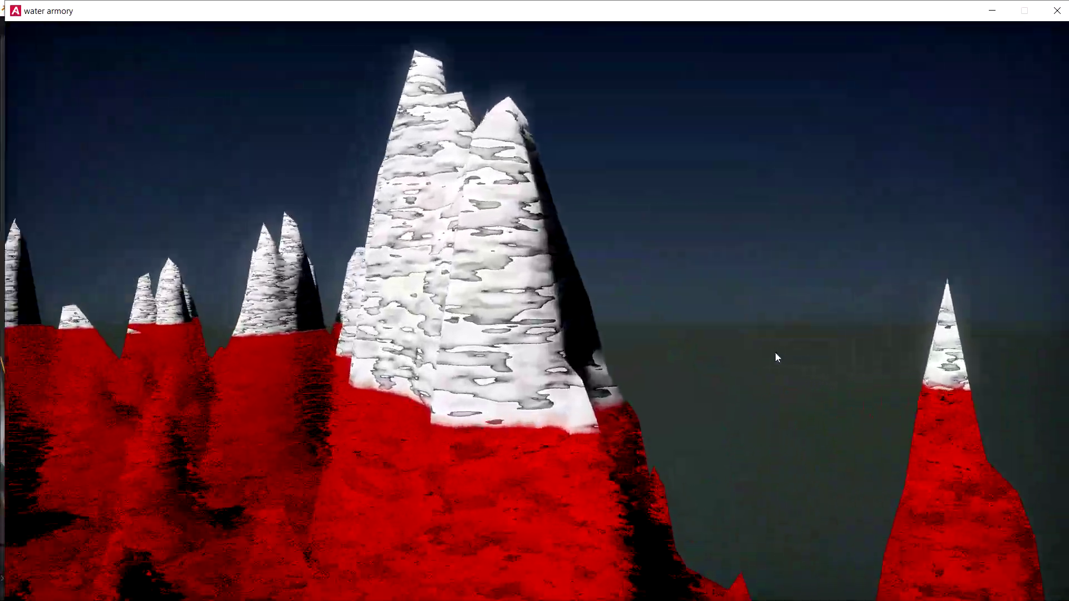
pyautogui.press('w')
pyautogui.moveTo(775, 353); pyautogui.dragTo(1066, 380)
pyautogui.moveTo(502, 339); pyautogui.dragTo(653, 362)
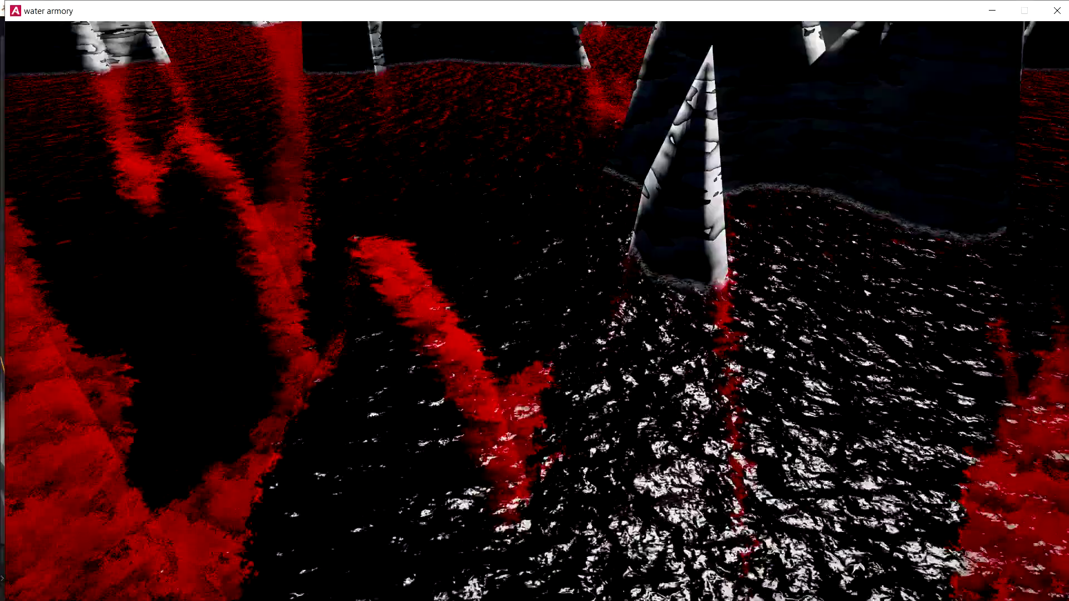
pyautogui.moveTo(750, 422); pyautogui.dragTo(731, 396)
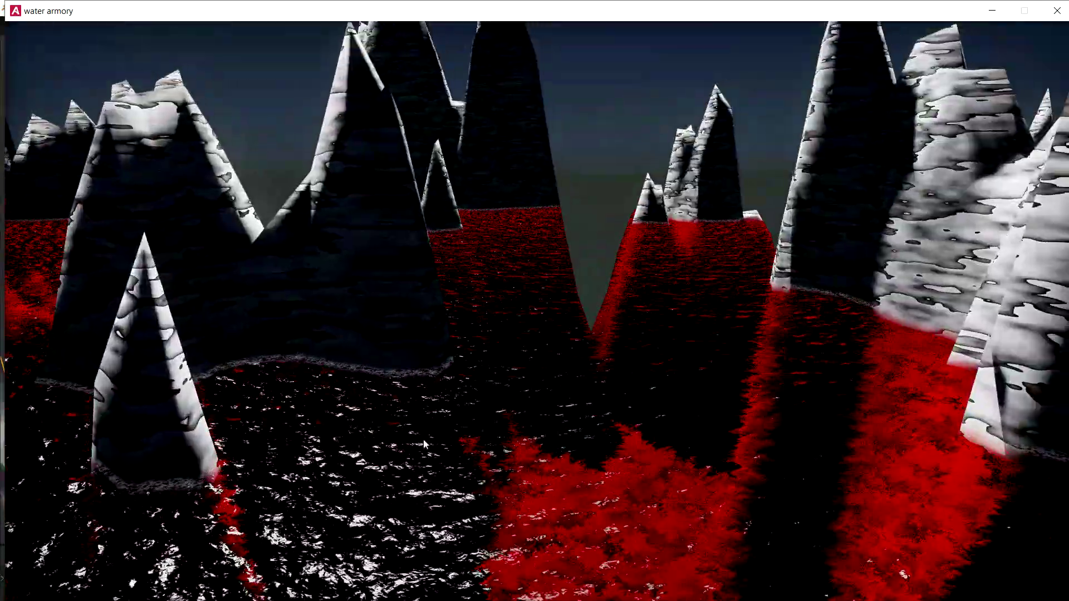
pyautogui.moveTo(610, 462); pyautogui.dragTo(723, 467)
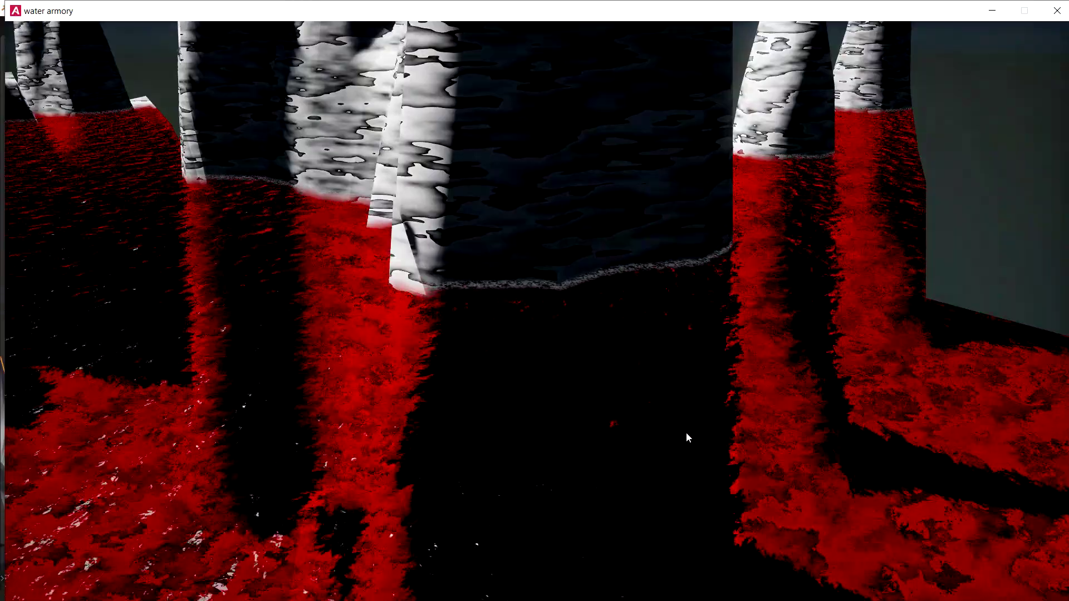
pyautogui.moveTo(686, 434); pyautogui.dragTo(778, 420)
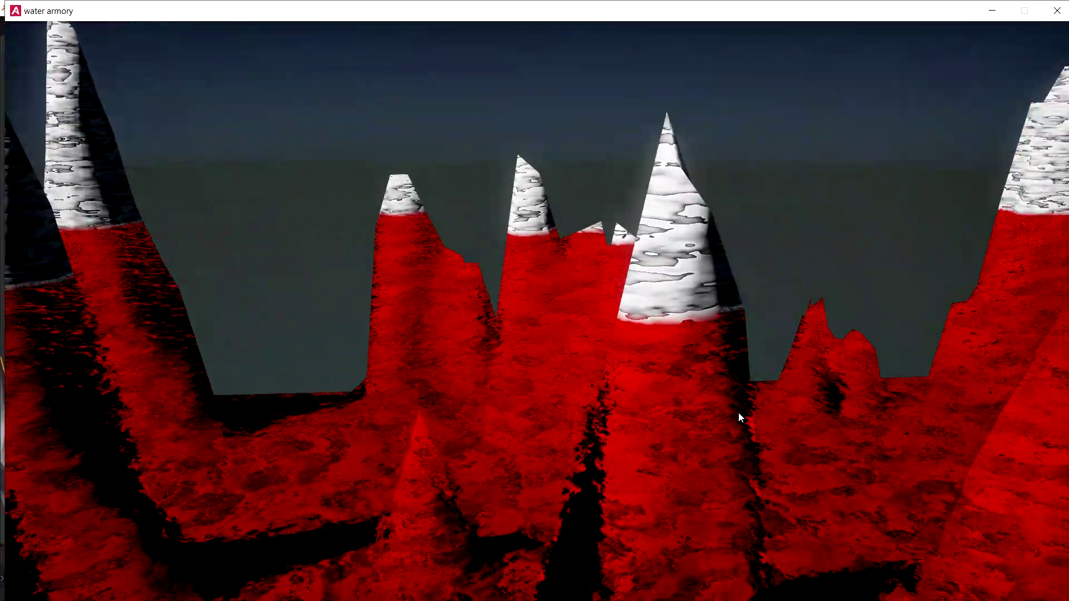
pyautogui.moveTo(584, 411); pyautogui.dragTo(715, 418)
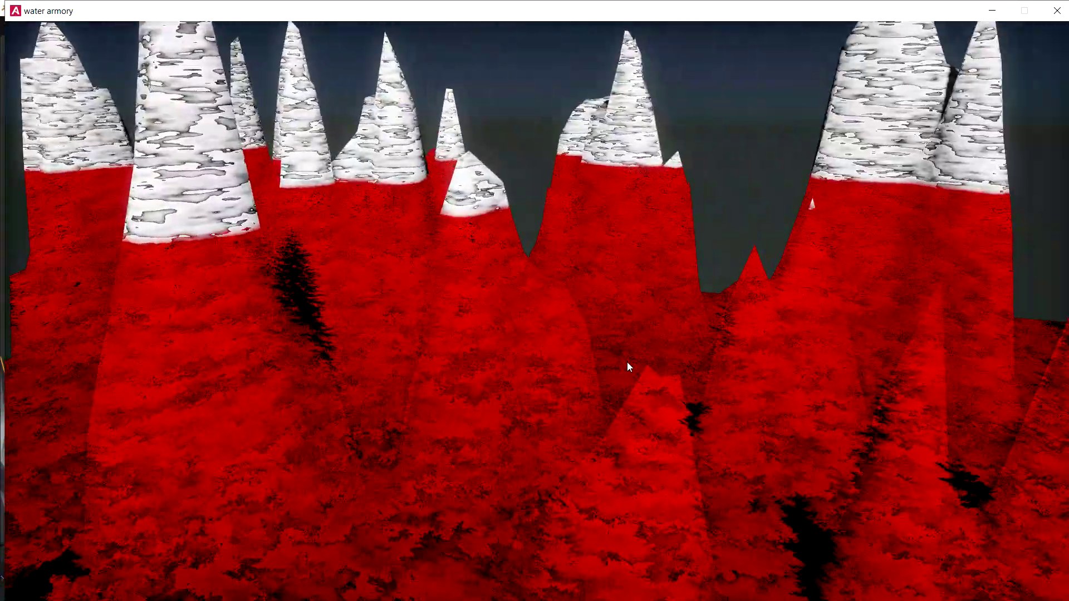
pyautogui.moveTo(627, 363); pyautogui.dragTo(790, 347)
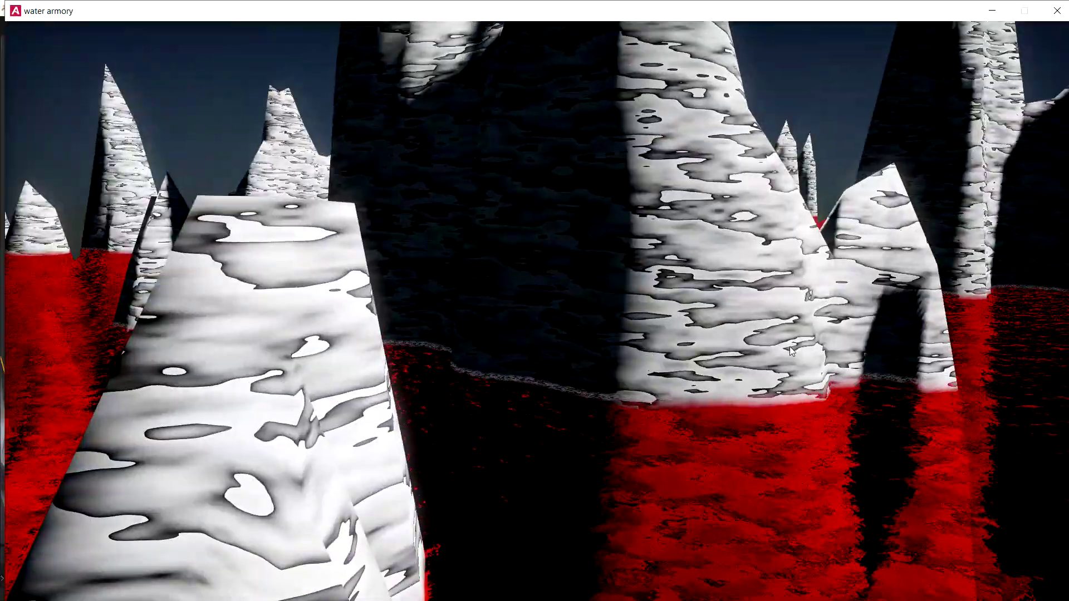
pyautogui.moveTo(670, 339); pyautogui.dragTo(570, 343)
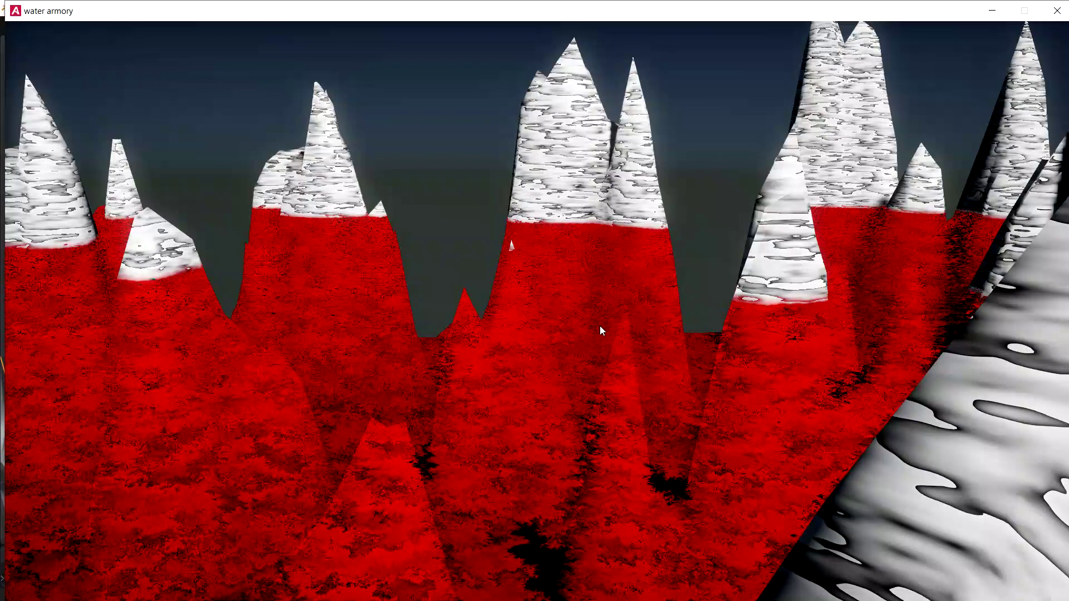
pyautogui.click(1056, 11)
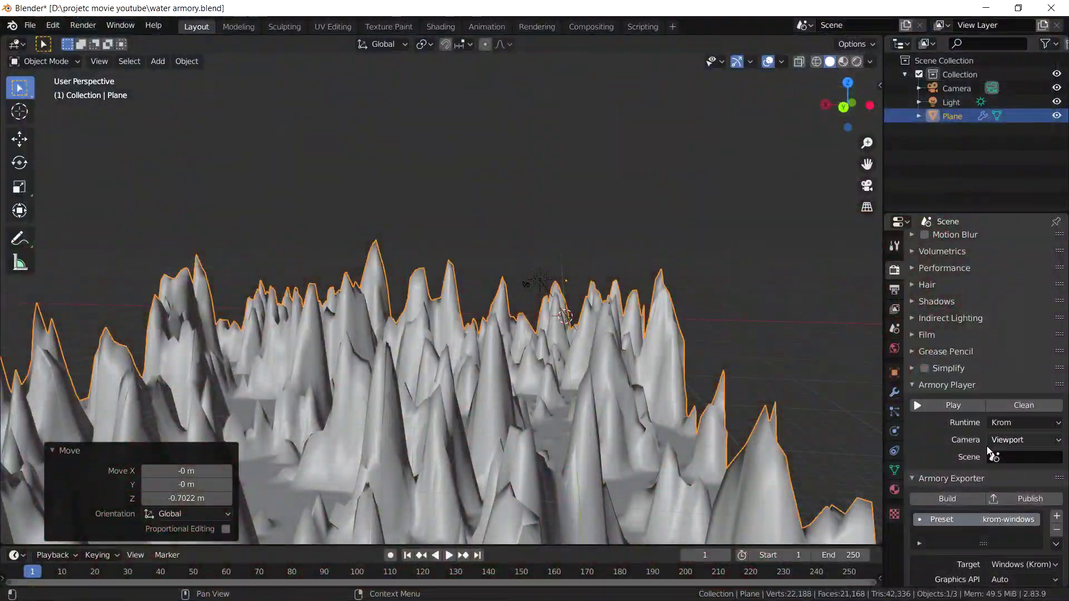
pyautogui.scroll(-10, 987, 449)
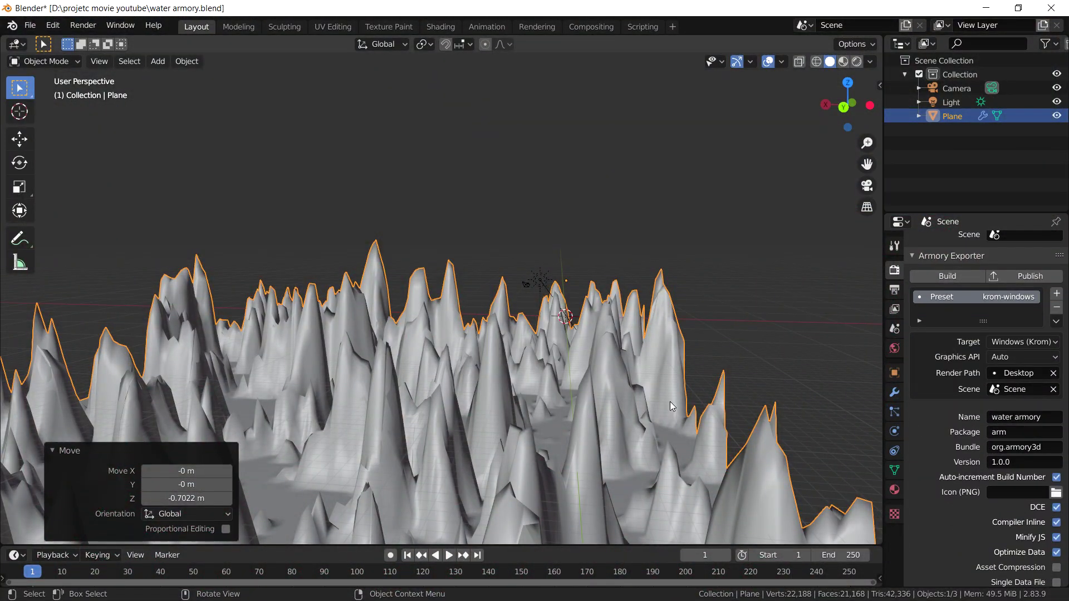